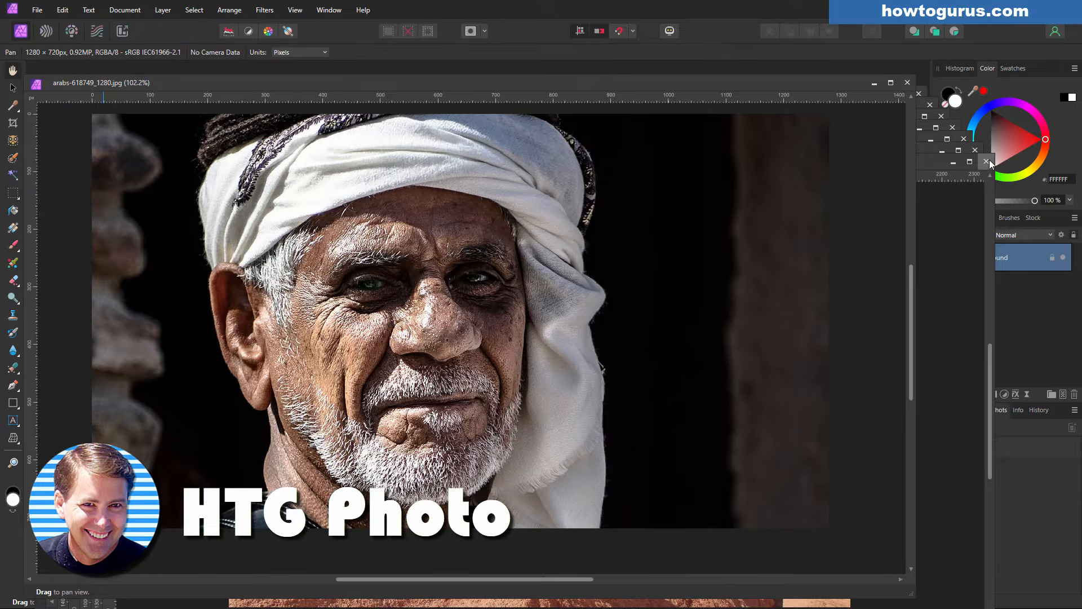
# - Close the other open image documents, keeping only fitness-332278_1920.jpg open
pyautogui.click(986, 161)
pyautogui.click(975, 150)
pyautogui.click(966, 140)
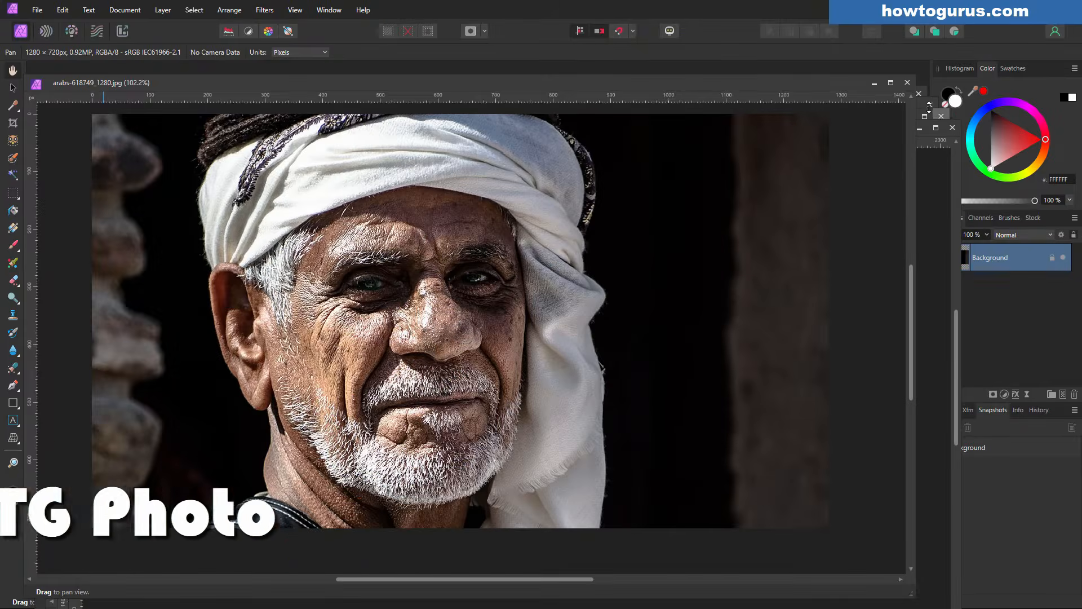
pyautogui.click(906, 83)
pyautogui.click(920, 97)
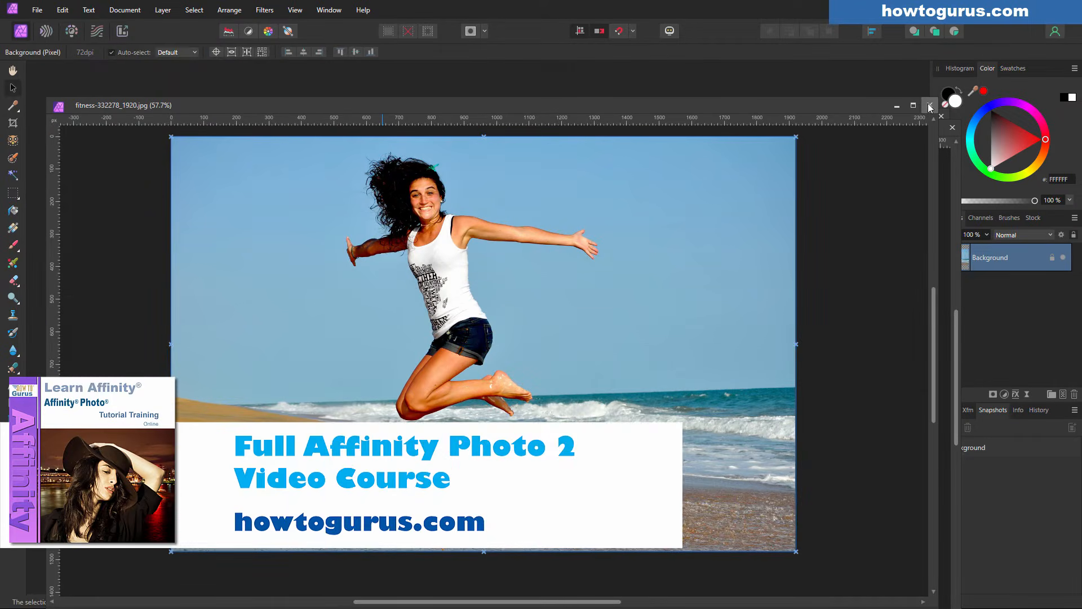
pyautogui.click(941, 116)
pyautogui.click(952, 128)
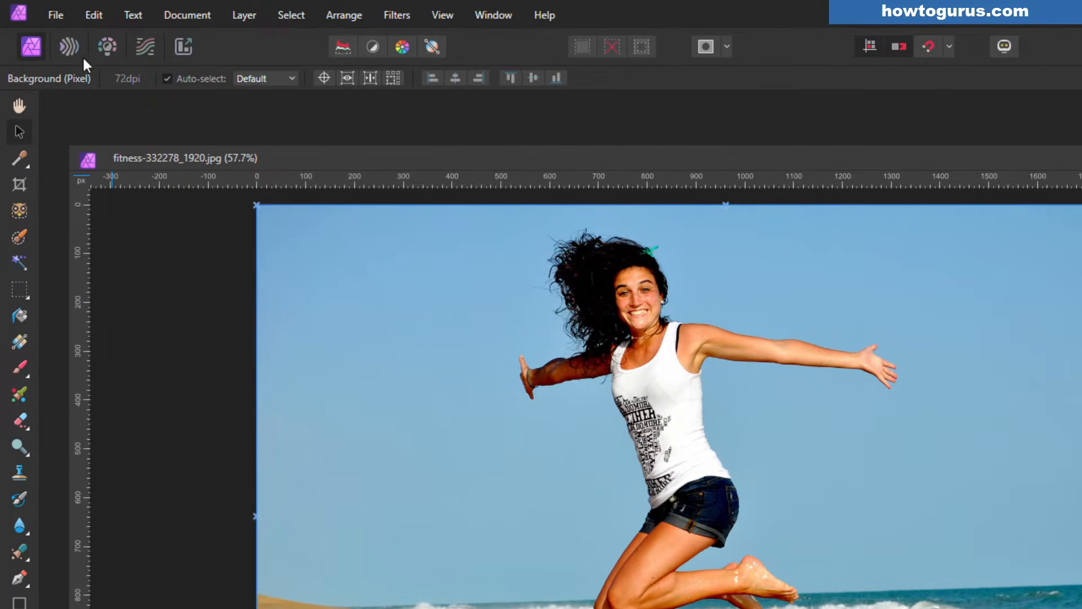
# - Start a new batch job and reposition its dialog over the photo
pyautogui.click(55, 15)
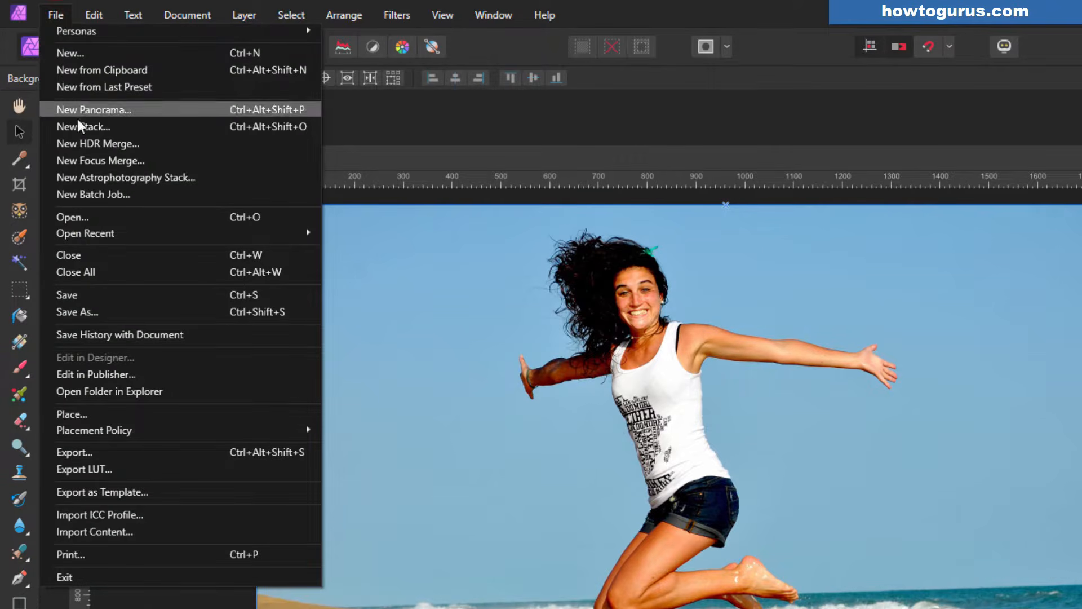
pyautogui.click(134, 192)
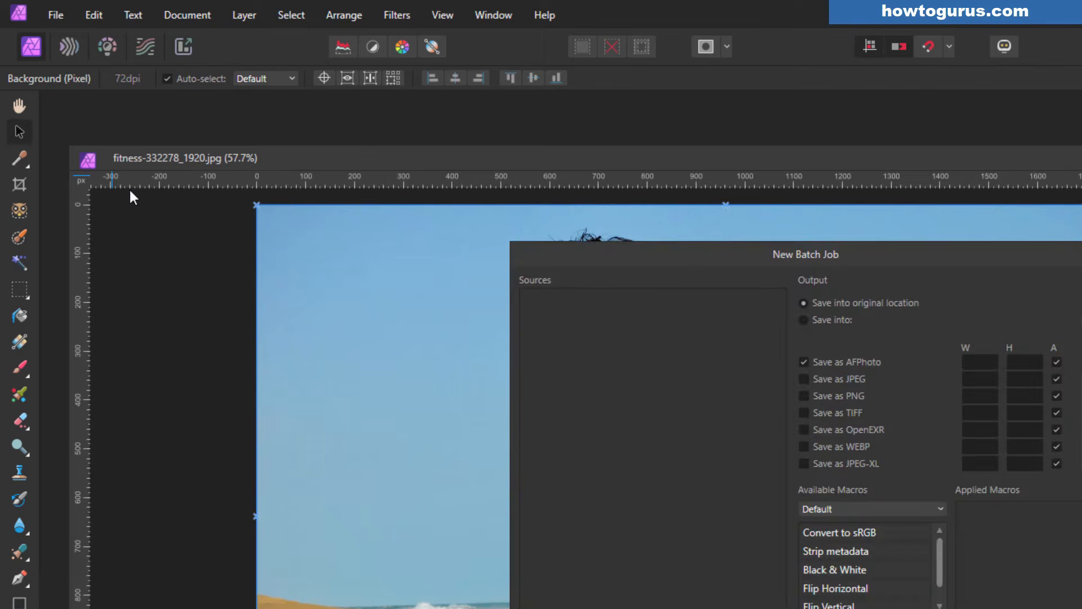
pyautogui.moveTo(706, 256); pyautogui.dragTo(657, 271)
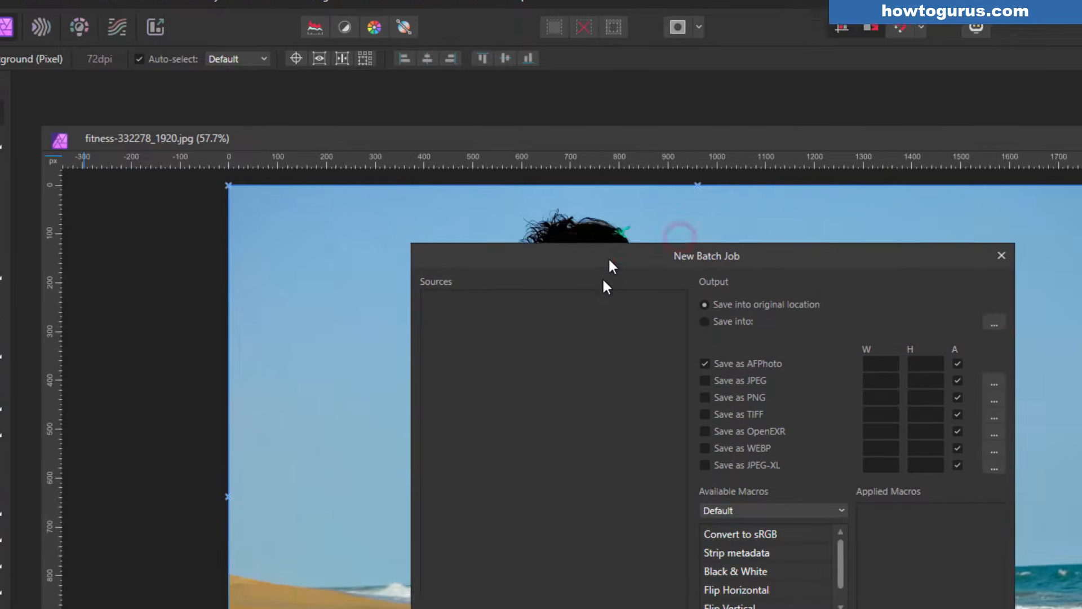
pyautogui.moveTo(438, 120); pyautogui.dragTo(439, 116)
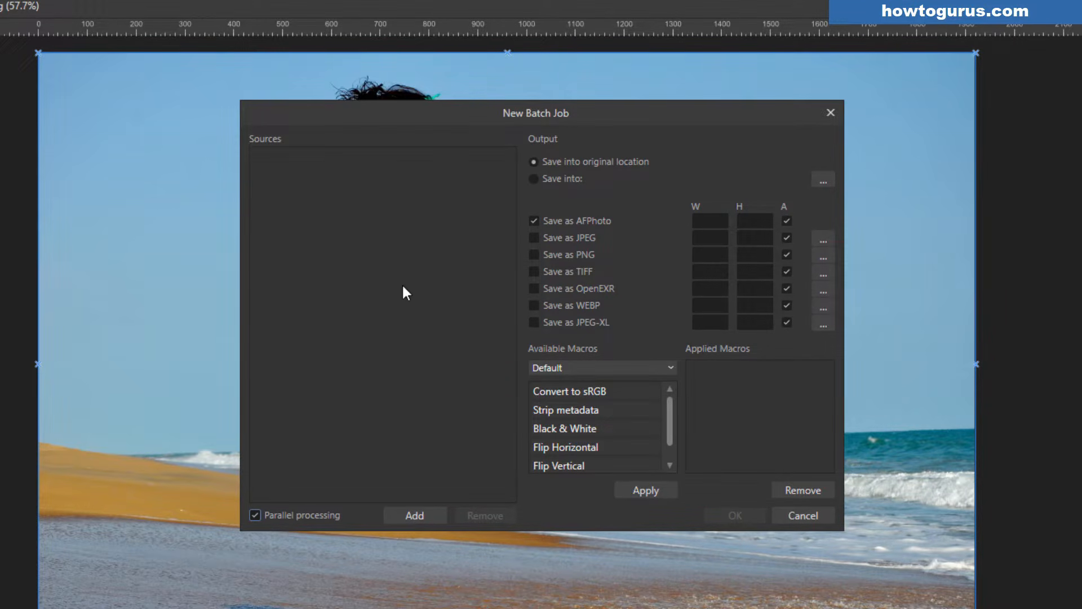
# - Add the Pixabay photos adventure, afghanistan, alfa-romeo, ape, arabs, away, black-and-white-1242416_1920.jpg, camera-594534_1920.jpg and butterfly-108616_1920.jpg as batch sources
pyautogui.click(412, 513)
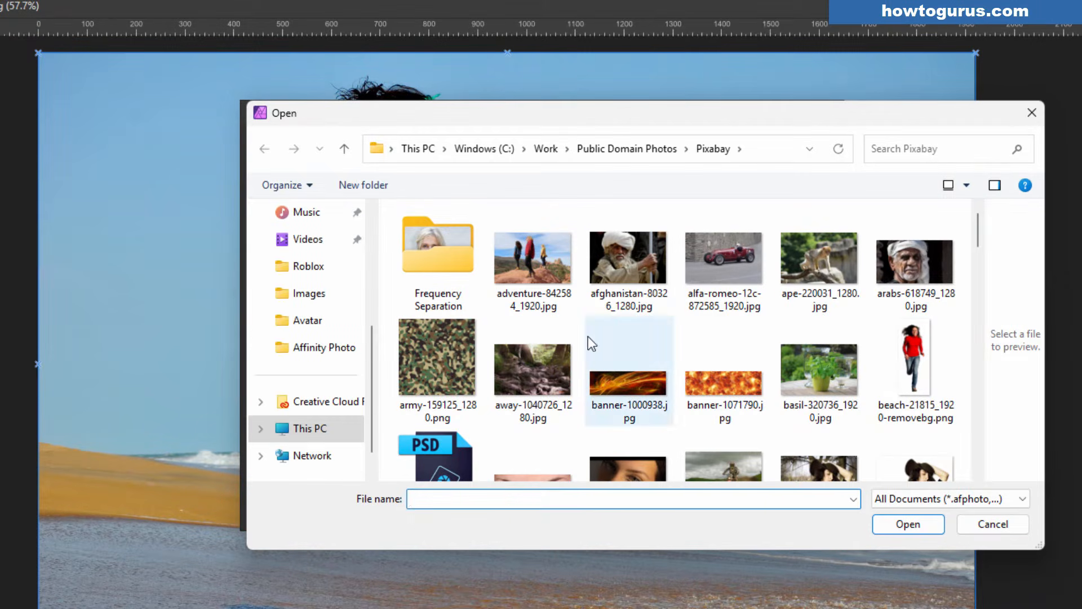
pyautogui.click(538, 271)
pyautogui.keyDown('ctrl'); pyautogui.click(628, 265); pyautogui.keyUp('ctrl')
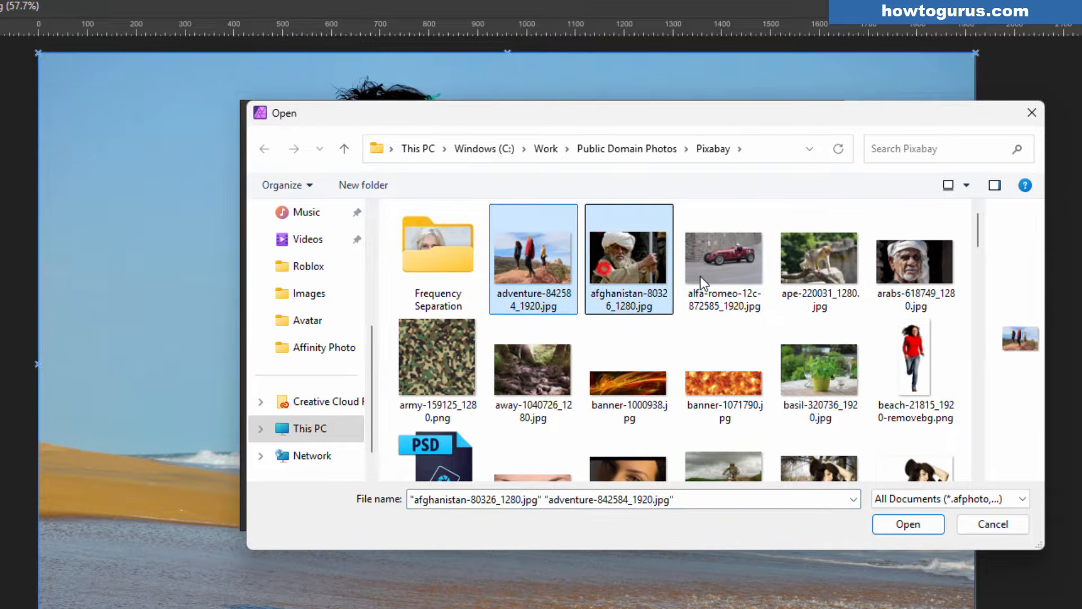
pyautogui.keyDown('ctrl'); pyautogui.click(725, 265); pyautogui.keyUp('ctrl')
pyautogui.keyDown('ctrl'); pyautogui.click(805, 266); pyautogui.keyUp('ctrl')
pyautogui.keyDown('ctrl'); pyautogui.click(918, 268); pyautogui.keyUp('ctrl')
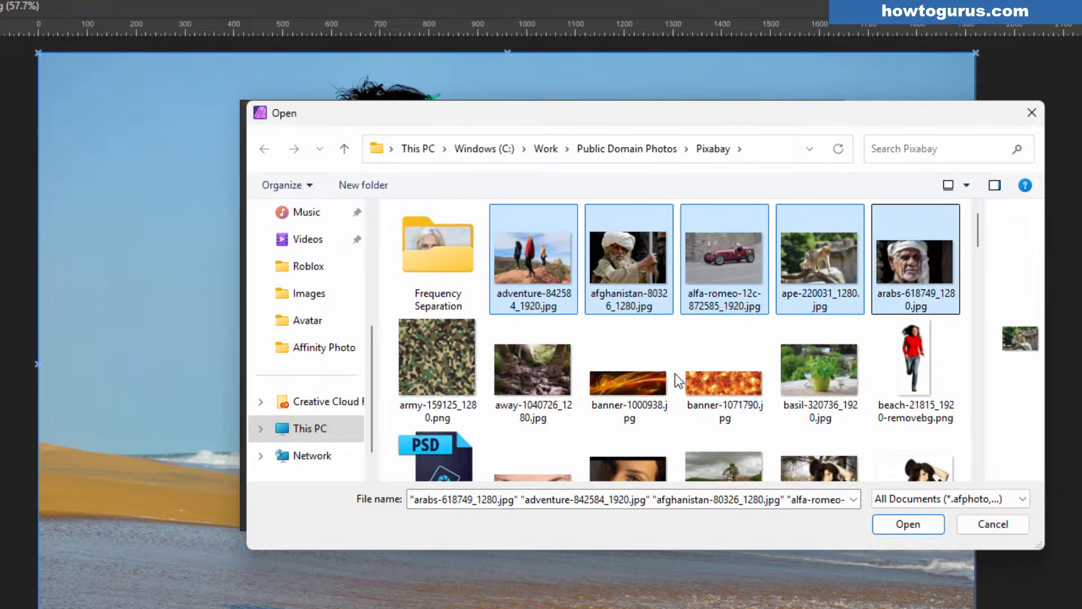
pyautogui.keyDown('ctrl'); pyautogui.click(550, 370); pyautogui.keyUp('ctrl')
pyautogui.moveTo(981, 232); pyautogui.dragTo(980, 260)
pyautogui.keyDown('ctrl'); pyautogui.click(820, 256); pyautogui.keyUp('ctrl')
pyautogui.keyDown('ctrl'); pyautogui.click(820, 383); pyautogui.keyUp('ctrl')
pyautogui.keyDown('ctrl'); pyautogui.click(533, 376); pyautogui.keyUp('ctrl')
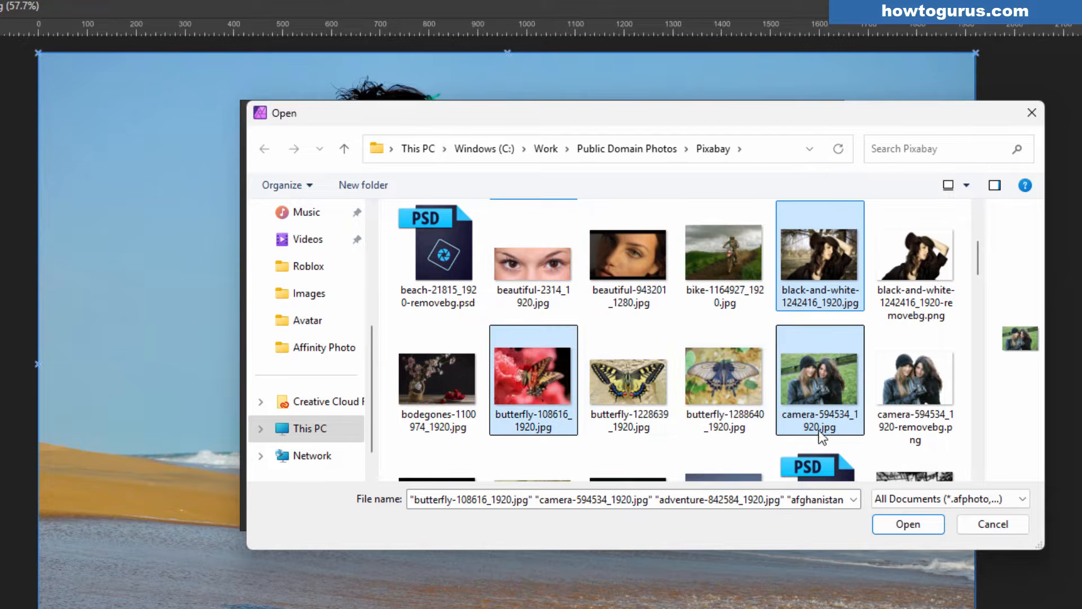
pyautogui.click(904, 523)
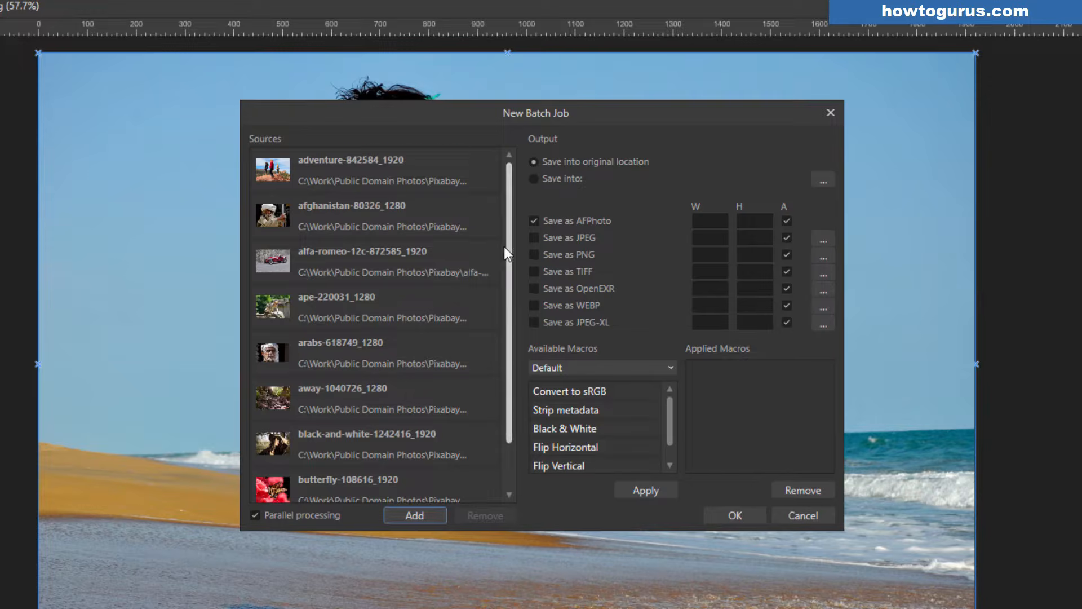
# - Remove butterfly-108616_1920 from the batch job's source list
pyautogui.moveTo(504, 246); pyautogui.dragTo(500, 286)
pyautogui.click(392, 429)
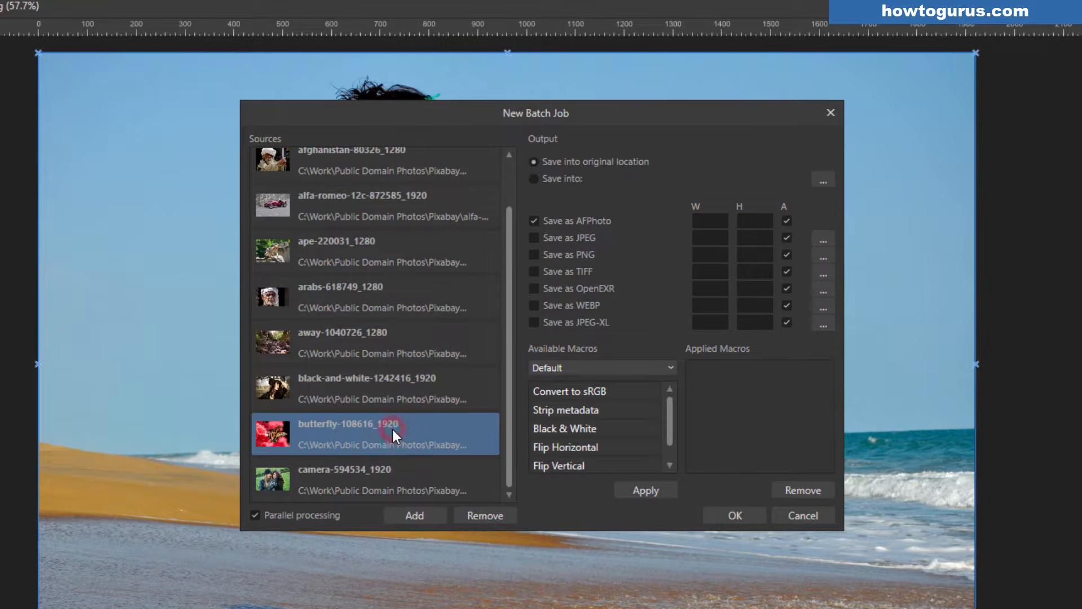
pyautogui.click(482, 514)
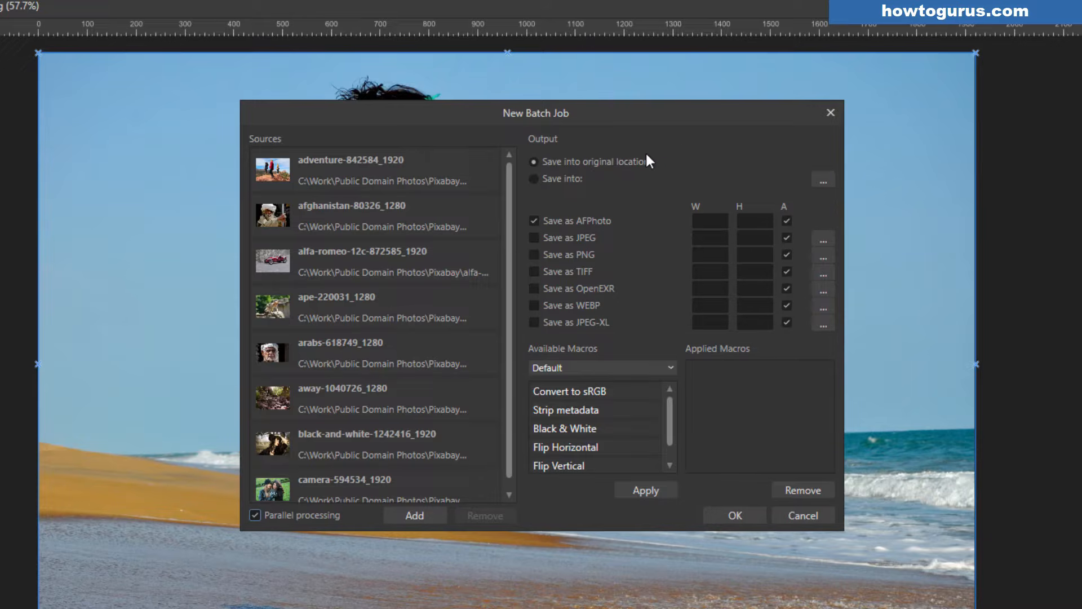
# - Set the batch output to save into a new folder named Batch Files inside the Pixabay folder
pyautogui.click(534, 178)
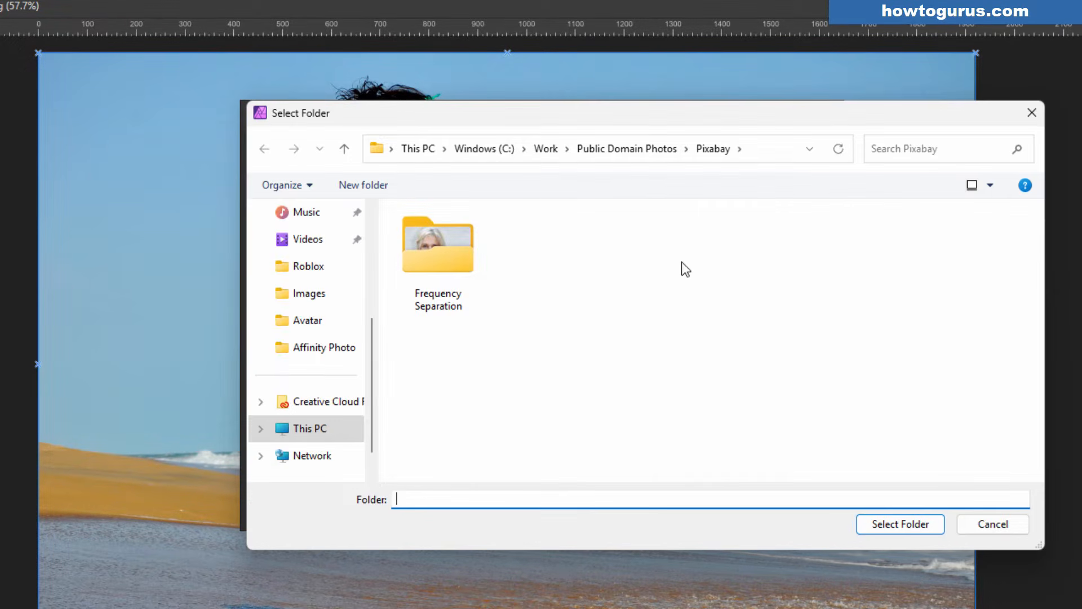
pyautogui.moveTo(573, 120); pyautogui.dragTo(688, 325)
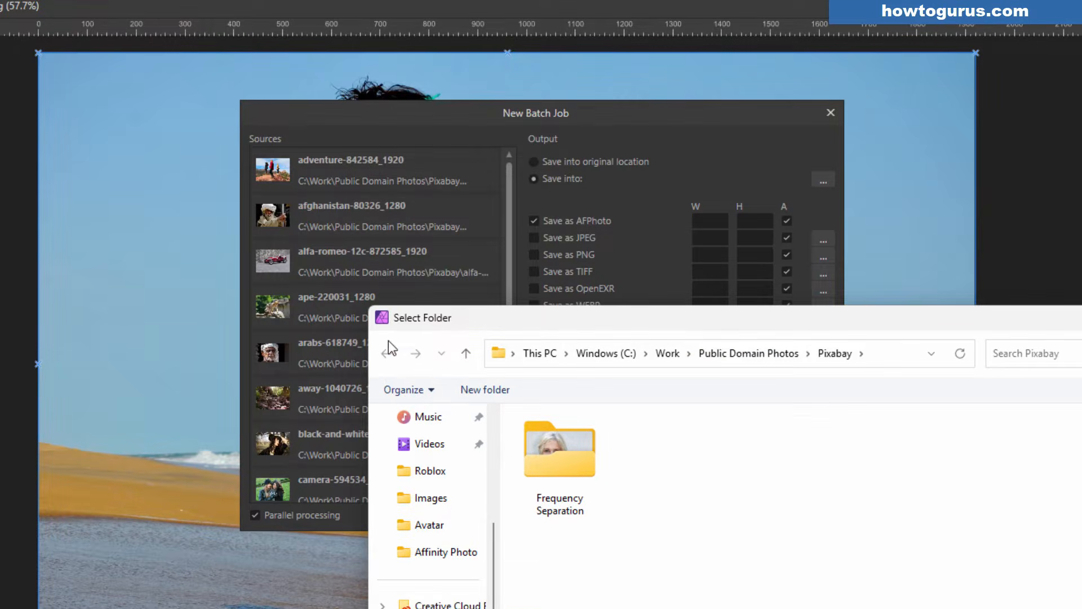
pyautogui.moveTo(509, 312); pyautogui.dragTo(431, 192)
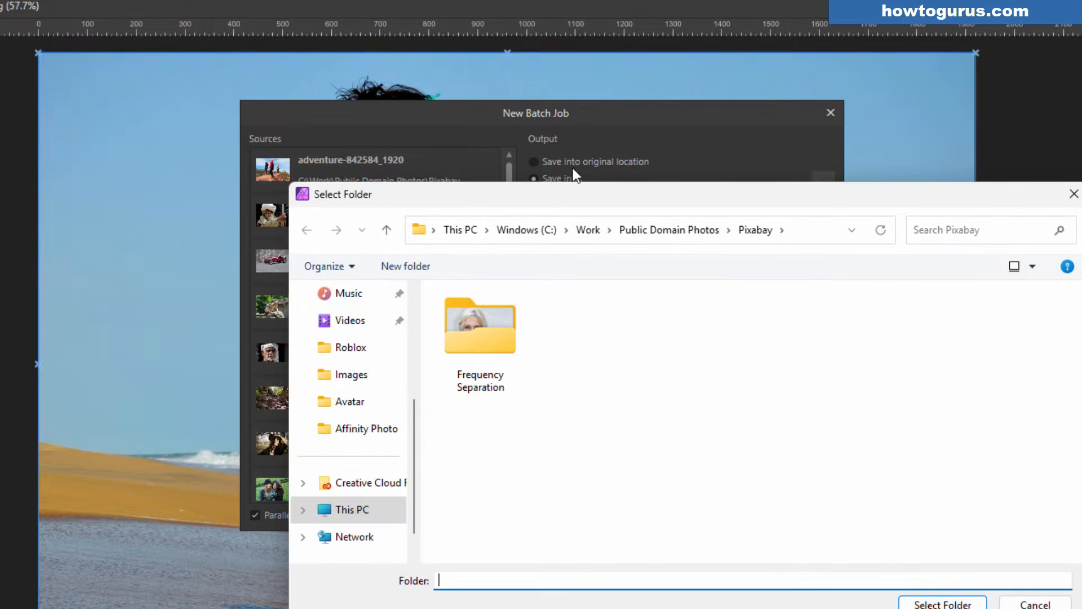
pyautogui.moveTo(624, 197); pyautogui.dragTo(592, 145)
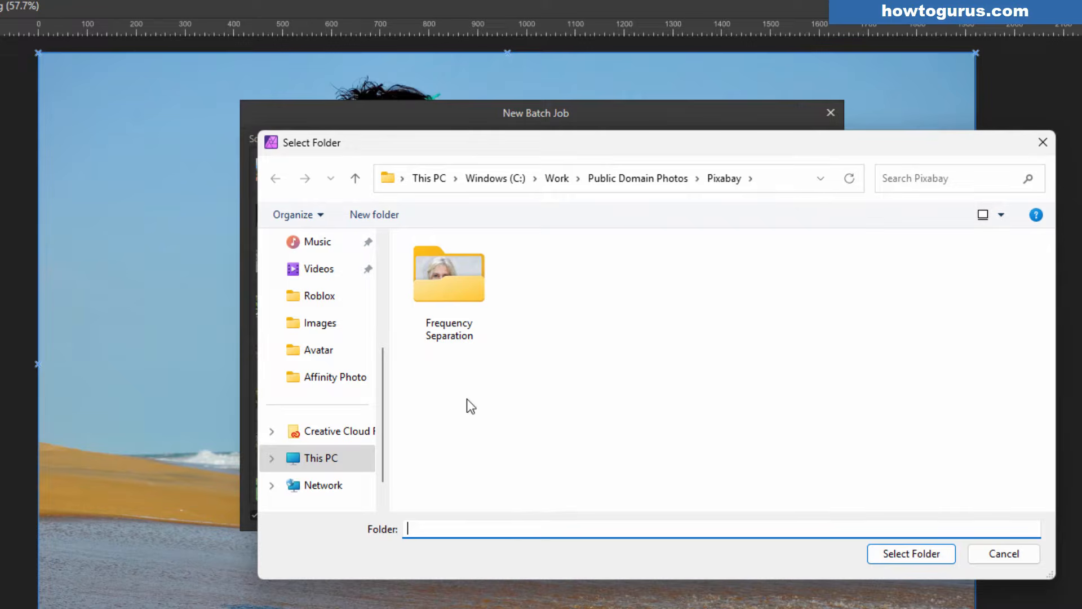
pyautogui.click(378, 215)
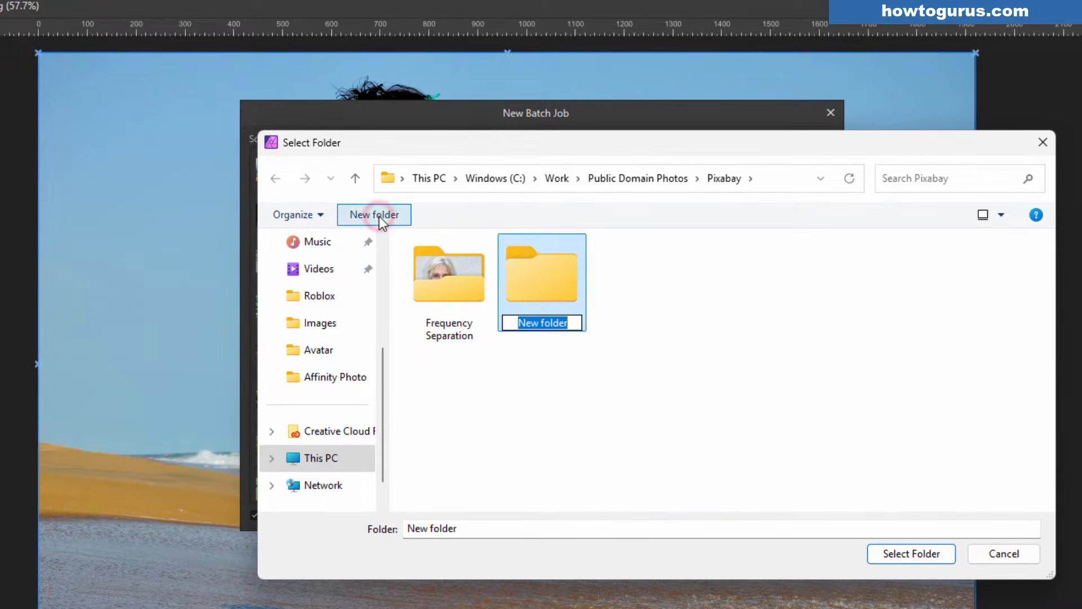
pyautogui.write('Batch Files')
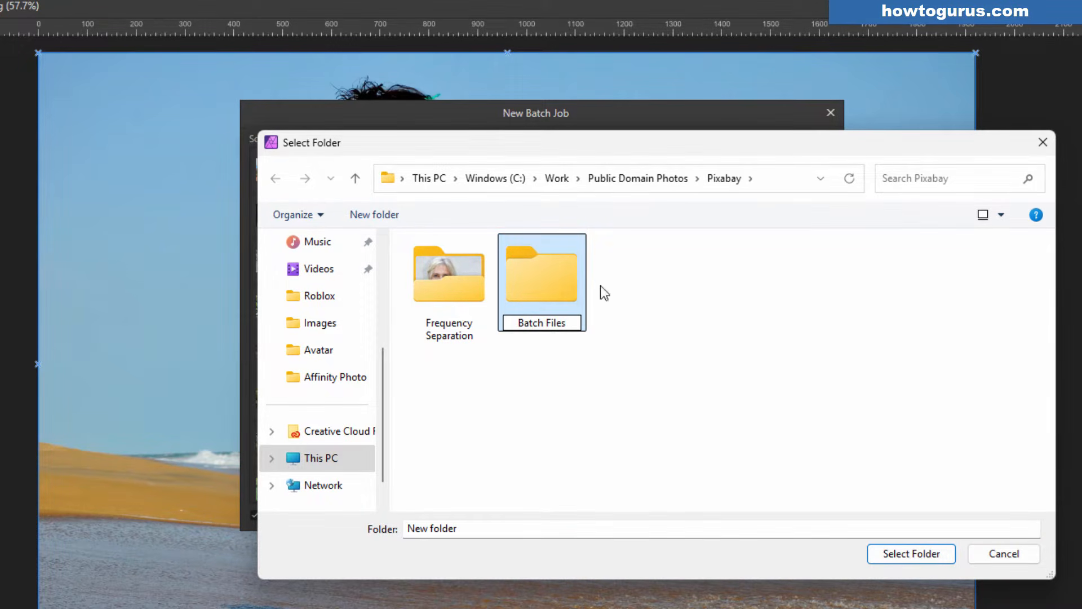
pyautogui.click(568, 287)
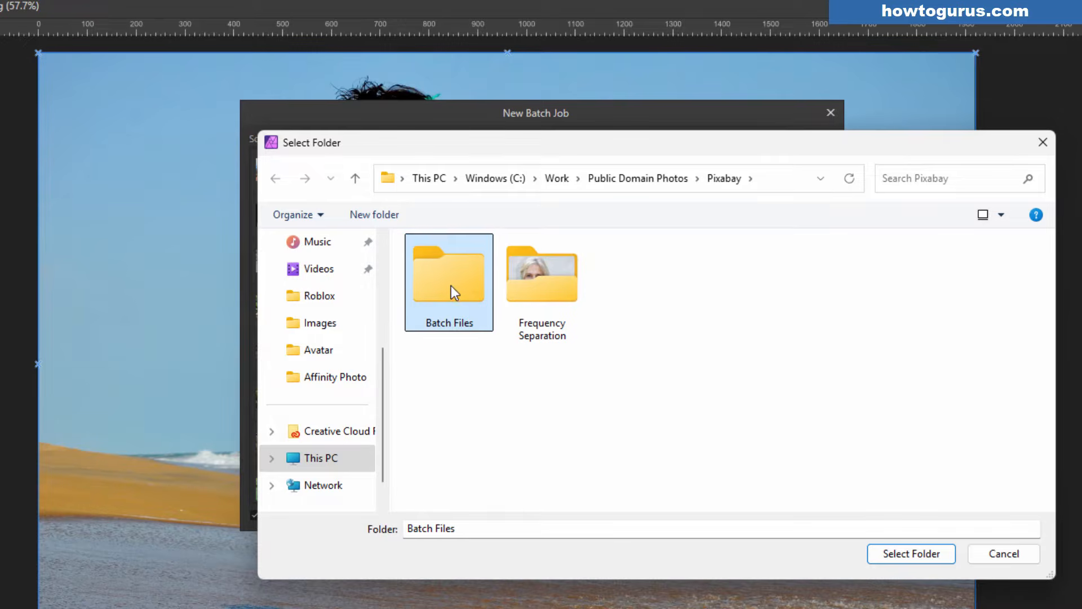
pyautogui.click(900, 553)
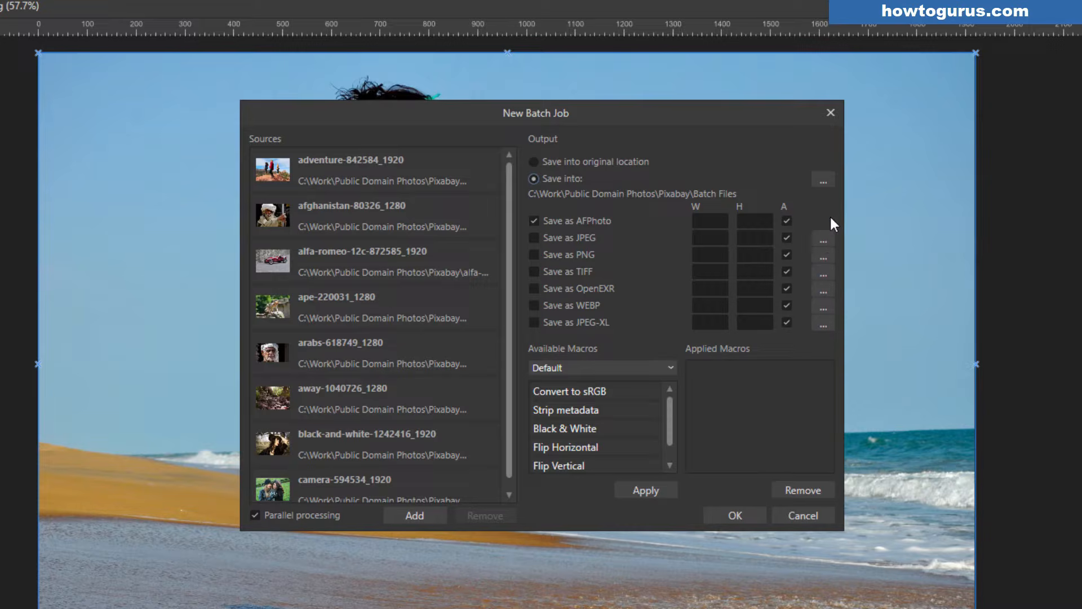
# - Examine the JPEG output settings, including the pixel format, matte, resample, ICC profile, quality and progressive options
pyautogui.click(823, 241)
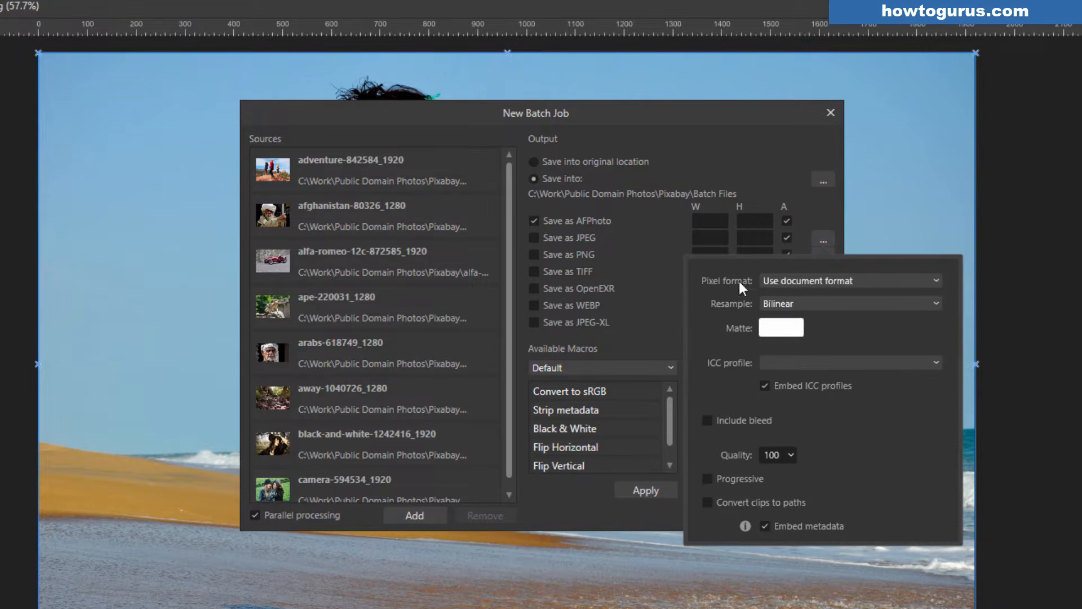
pyautogui.click(828, 278)
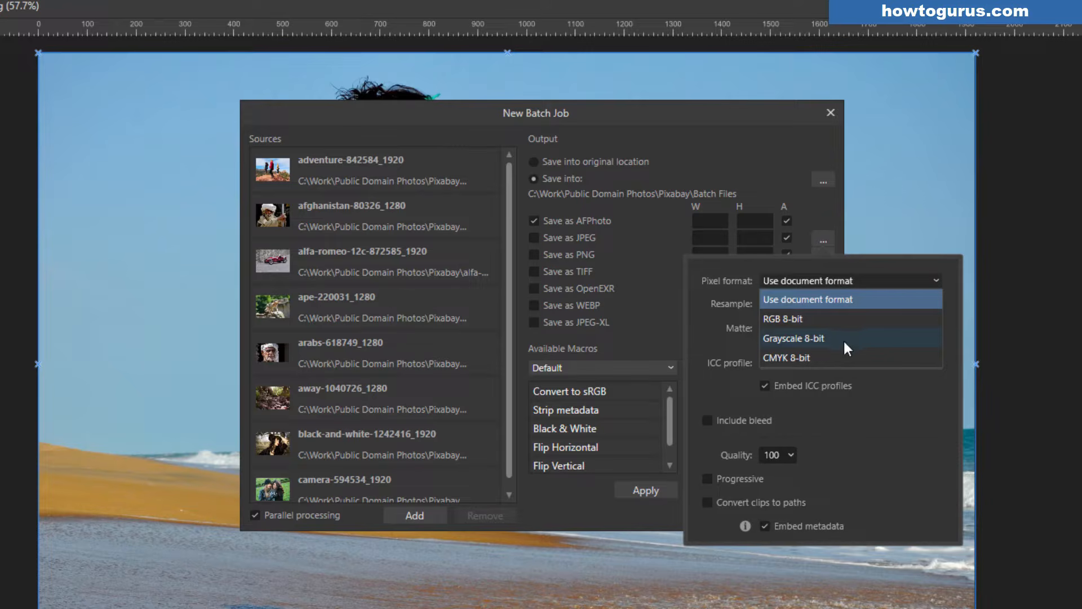
pyautogui.click(708, 311)
pyautogui.click(769, 329)
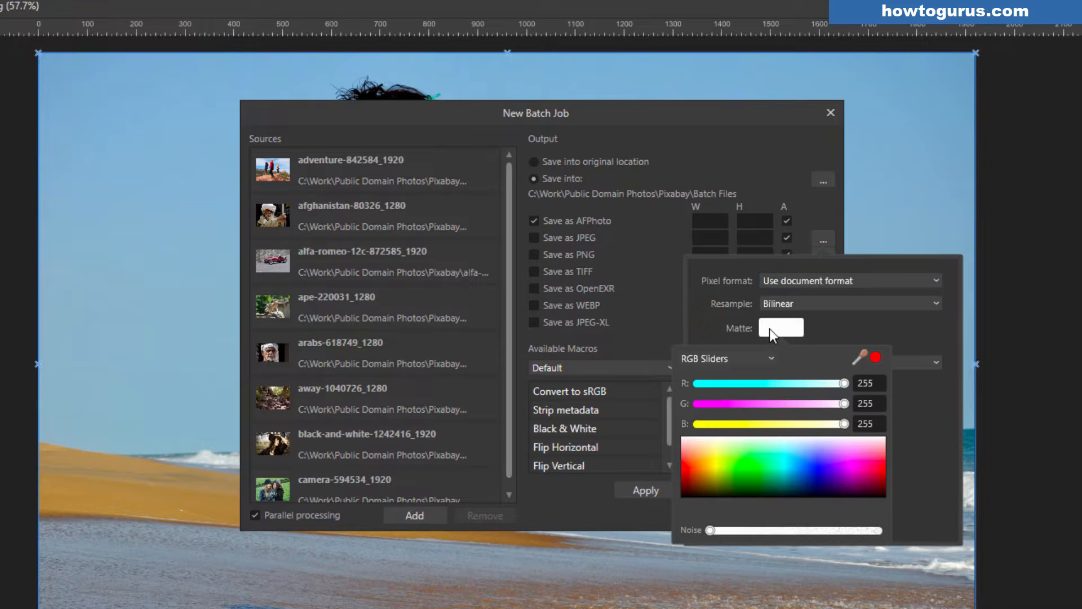
pyautogui.click(826, 328)
pyautogui.click(825, 303)
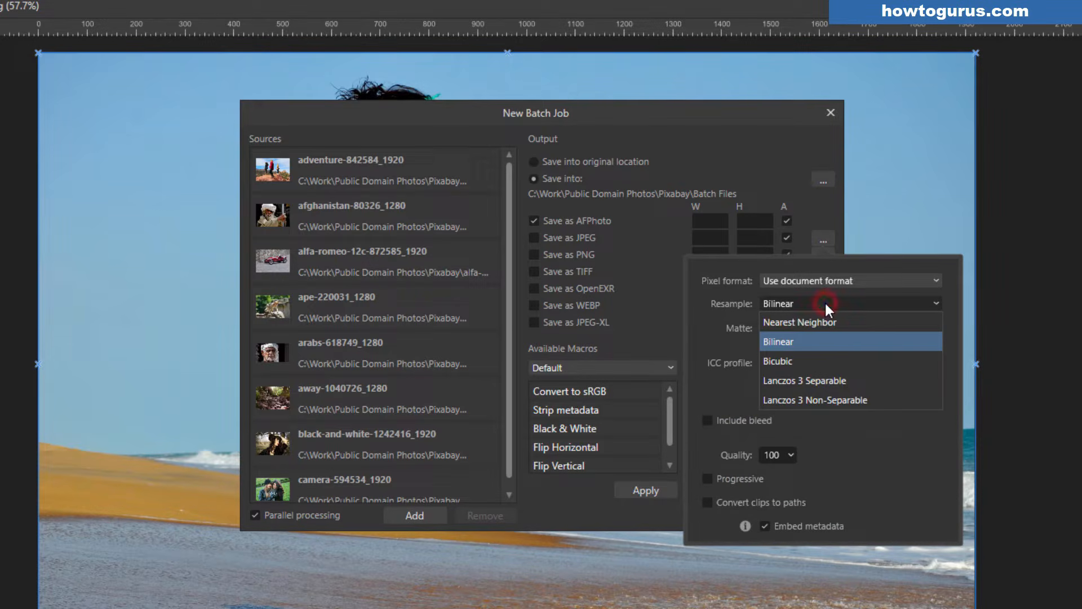
pyautogui.click(699, 328)
pyautogui.click(789, 360)
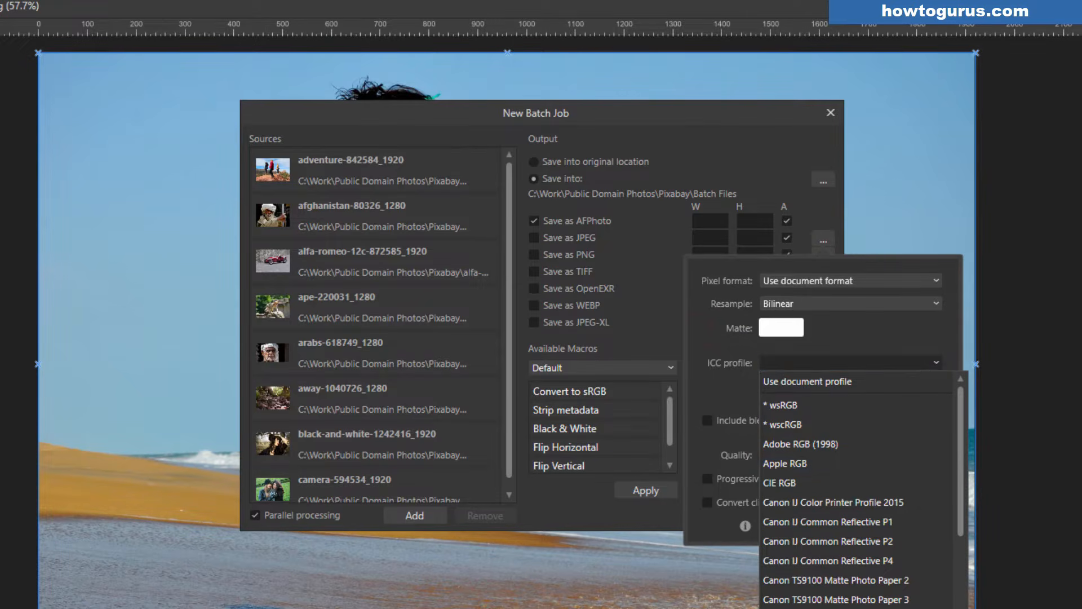
pyautogui.click(731, 378)
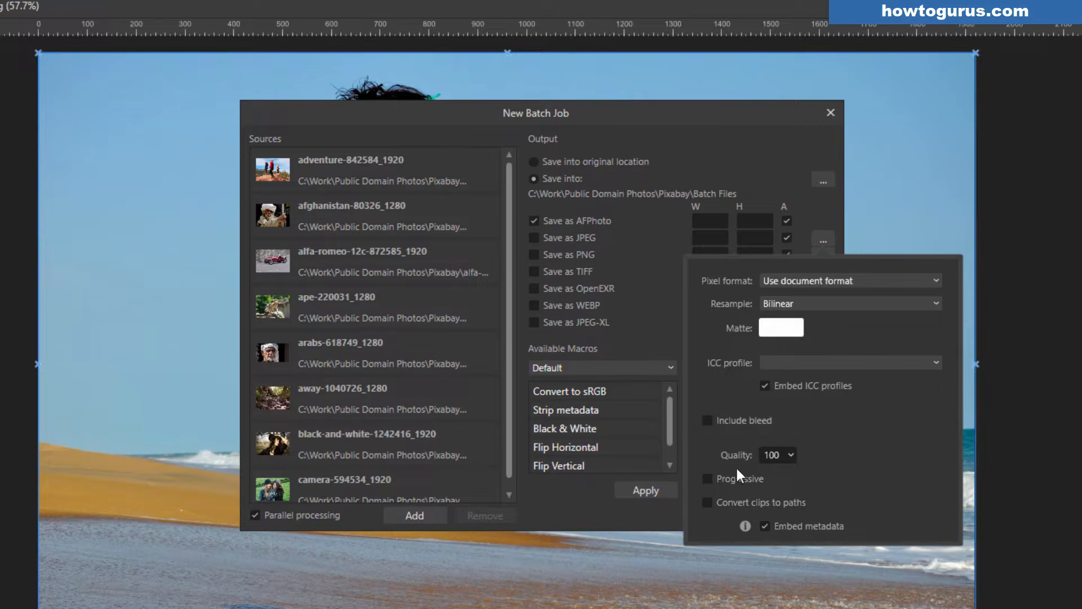
pyautogui.click(790, 454)
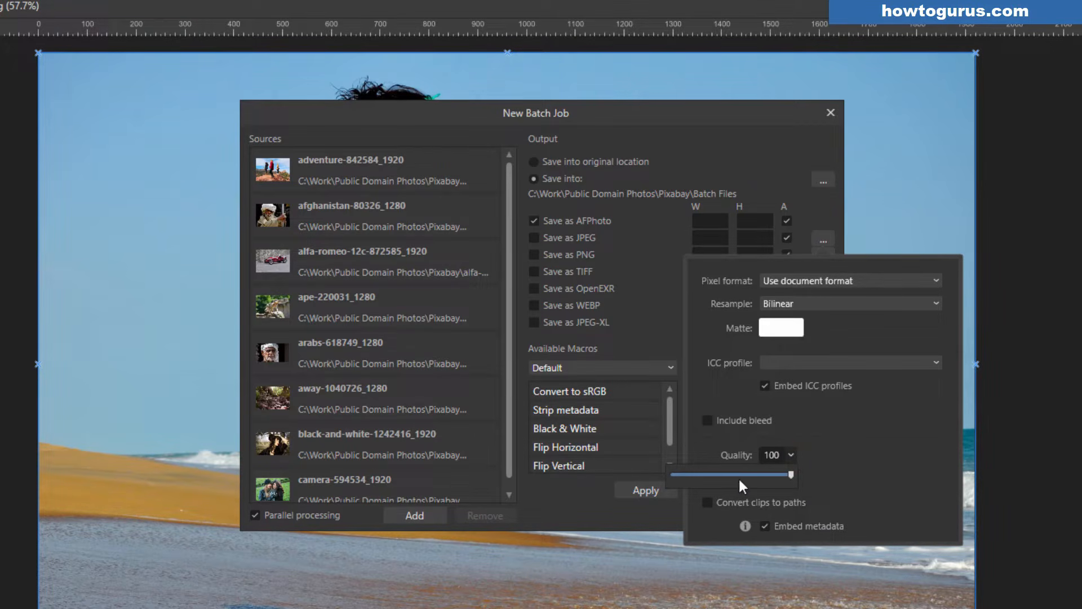
pyautogui.moveTo(730, 475); pyautogui.dragTo(758, 475)
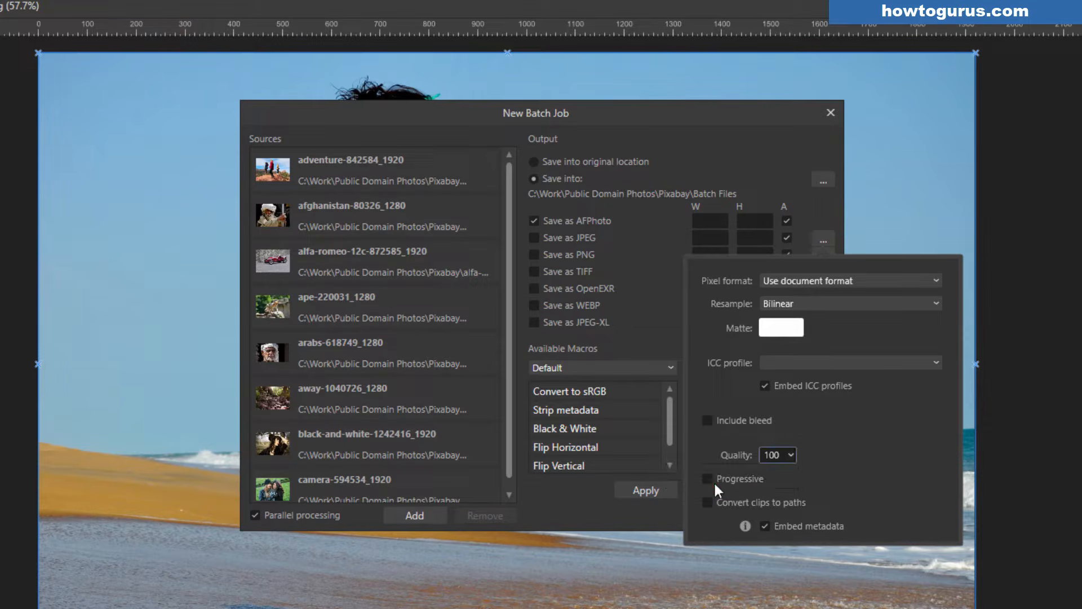
pyautogui.click(712, 480)
pyautogui.click(831, 216)
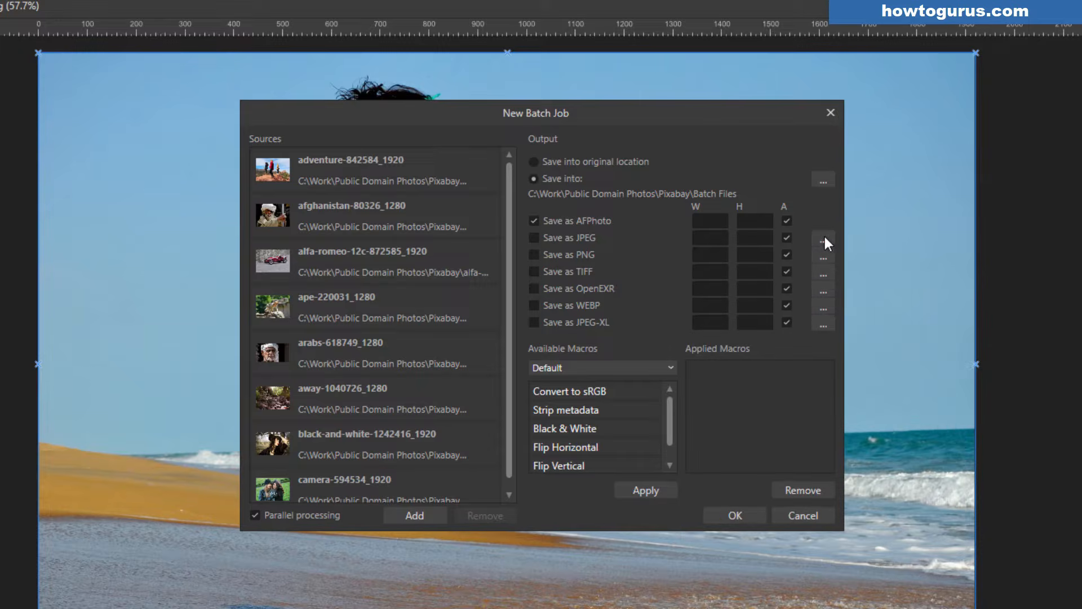
# - Examine the PNG and TIFF output settings, including the TIFF compression choices, and reopen the JPEG settings
pyautogui.click(822, 254)
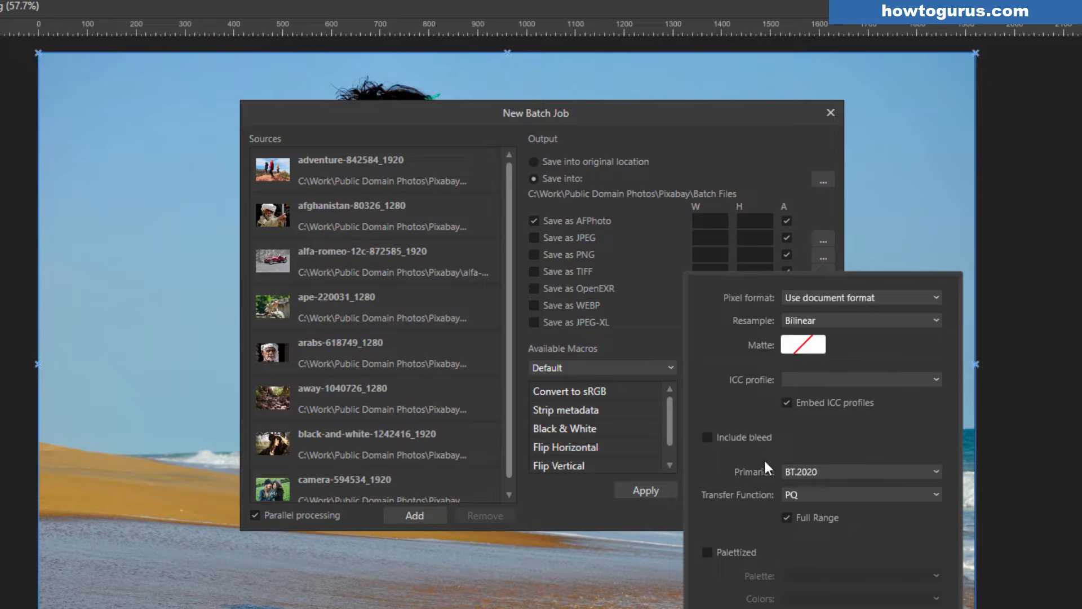
pyautogui.click(853, 249)
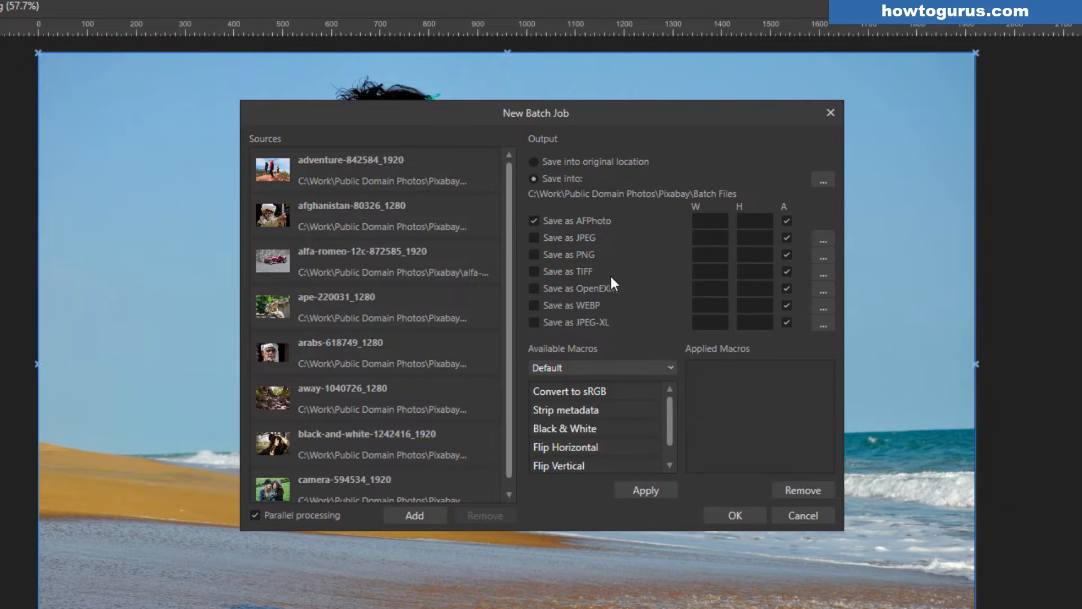
pyautogui.click(822, 275)
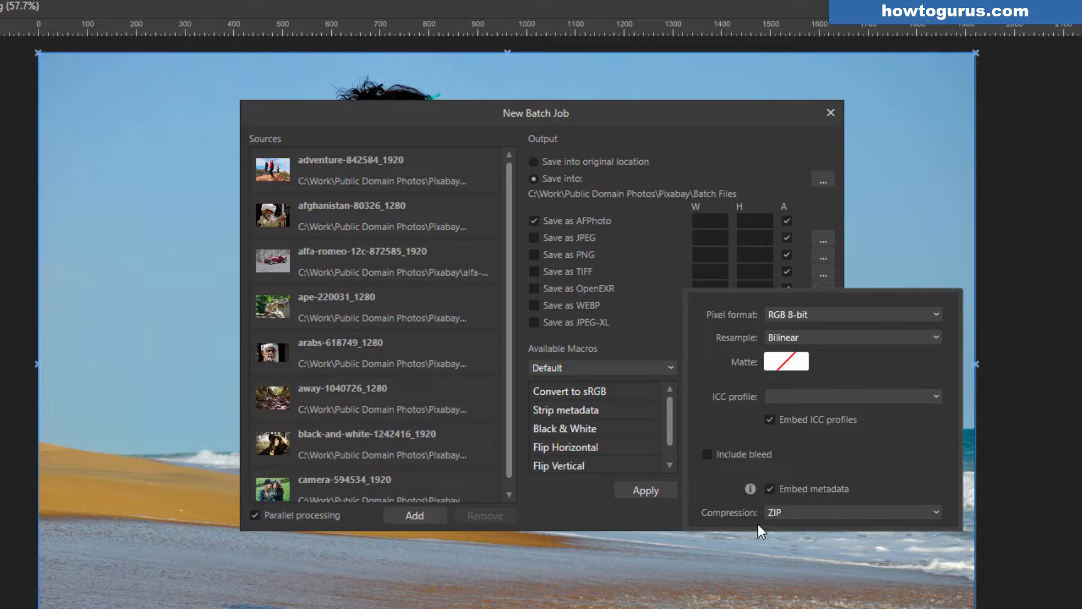
pyautogui.click(803, 514)
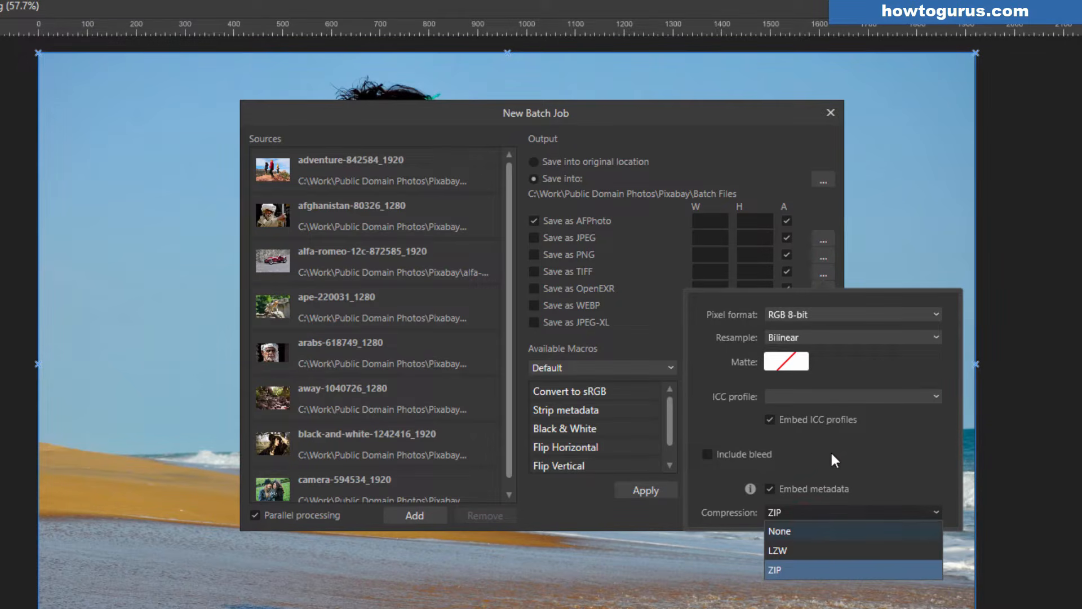
pyautogui.click(822, 241)
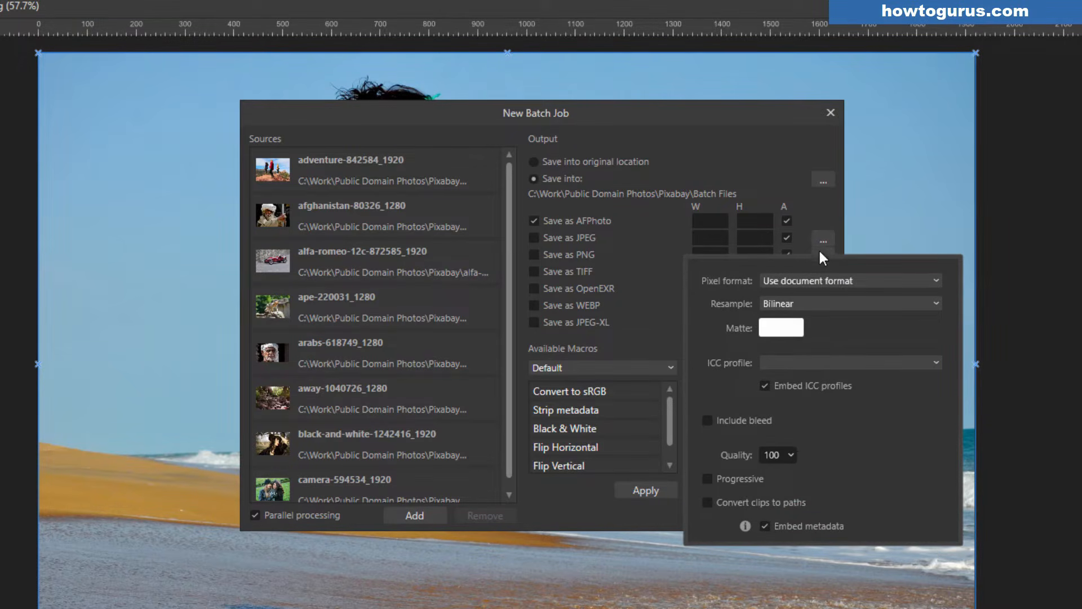
# - Close the JPEG settings and enable saving as PNG alongside AFPhoto for the batch output
pyautogui.click(824, 242)
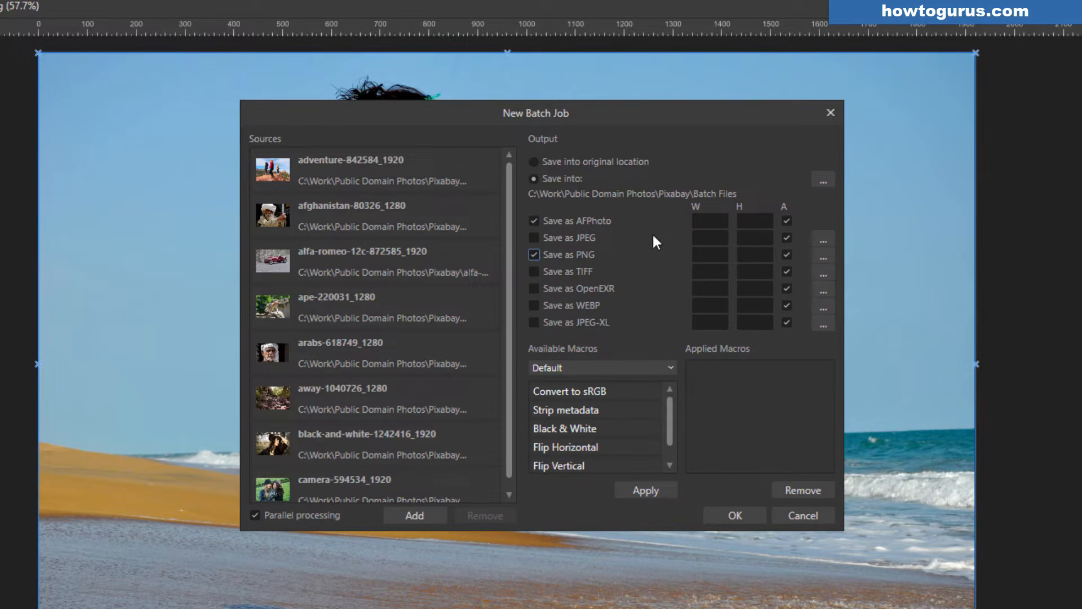
pyautogui.click(579, 223)
pyautogui.click(533, 220)
# - Try a width of 1000 for the PNG output, toggle its aspect option off and on, and clear the width
pyautogui.click(702, 255)
pyautogui.write('1000')
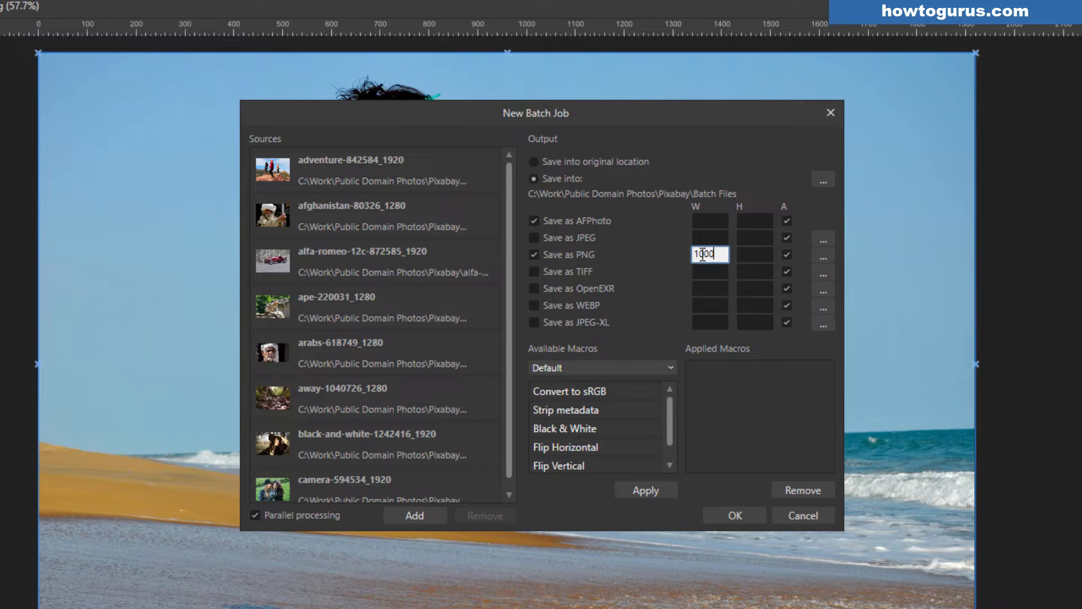
pyautogui.click(754, 257)
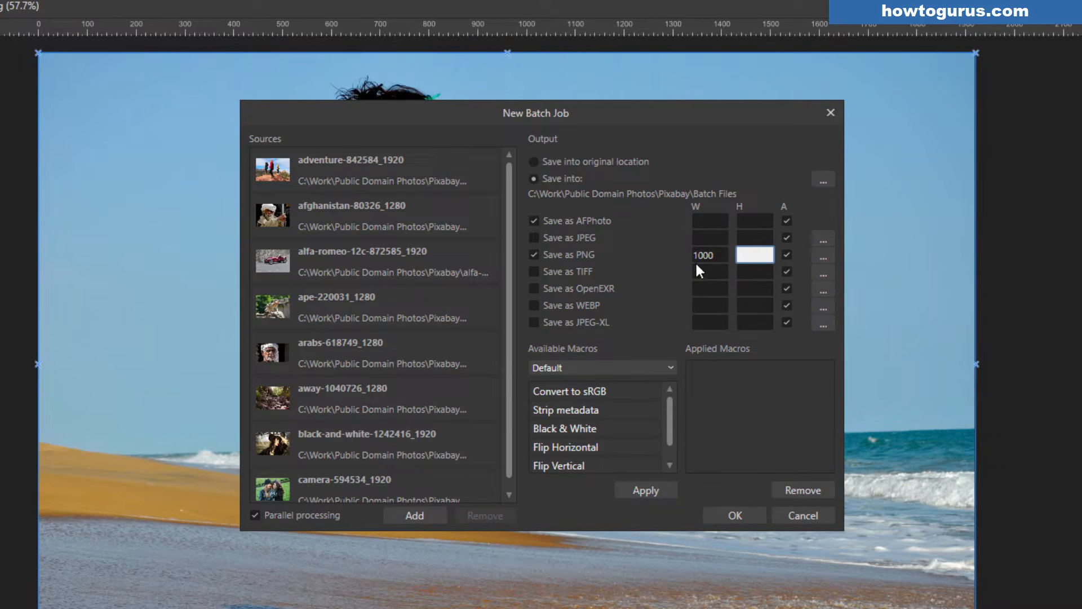
pyautogui.click(787, 254)
pyautogui.click(786, 254)
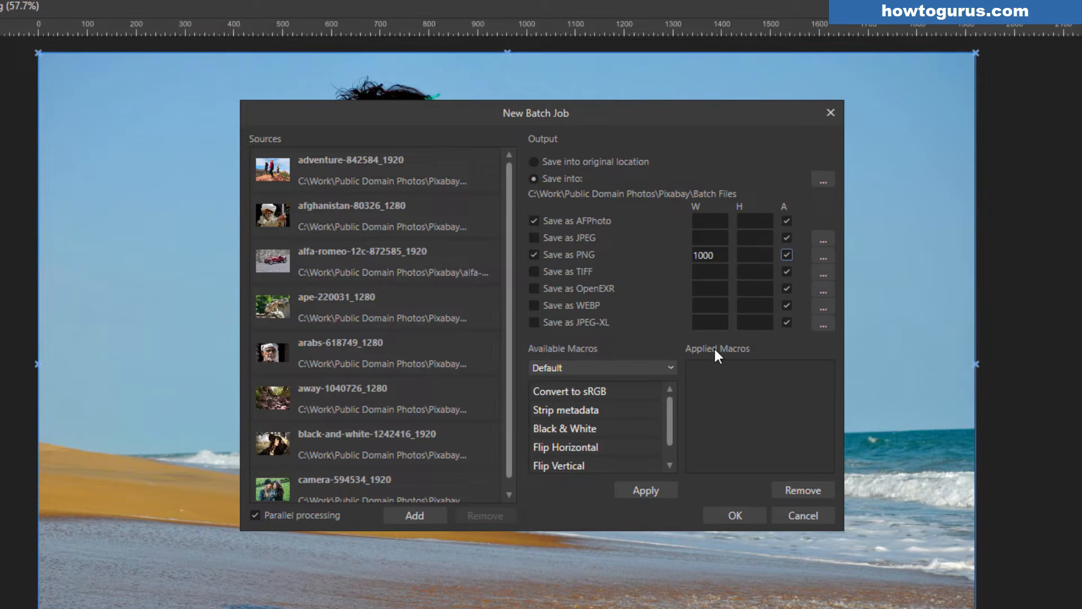
pyautogui.click(719, 255)
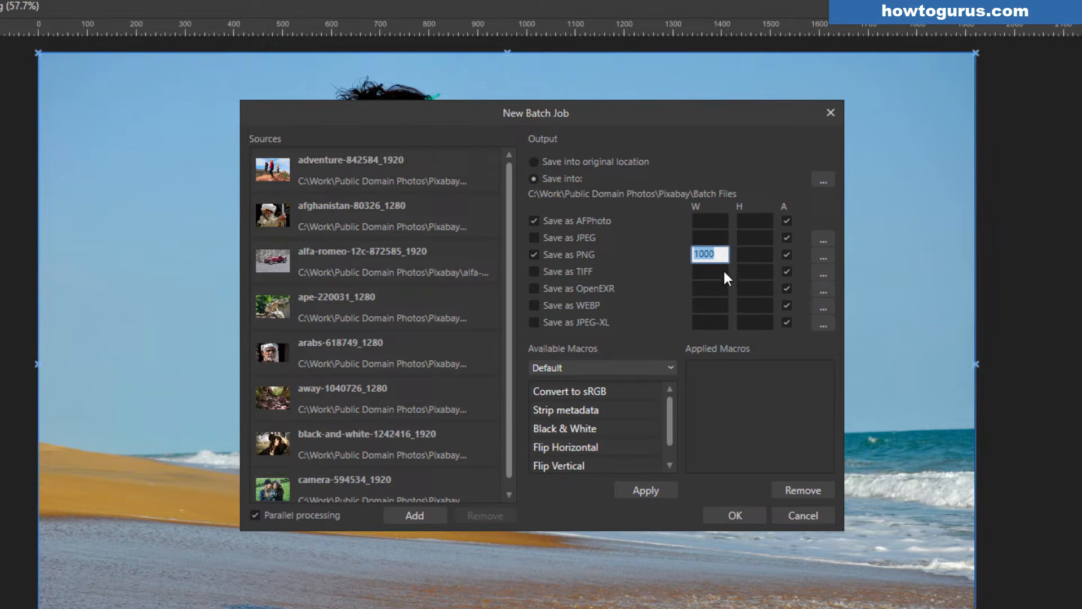
pyautogui.press('BackSpace')
# - Try adding the Black & White macro to the batch job and remove it from the applied macros
pyautogui.click(609, 428)
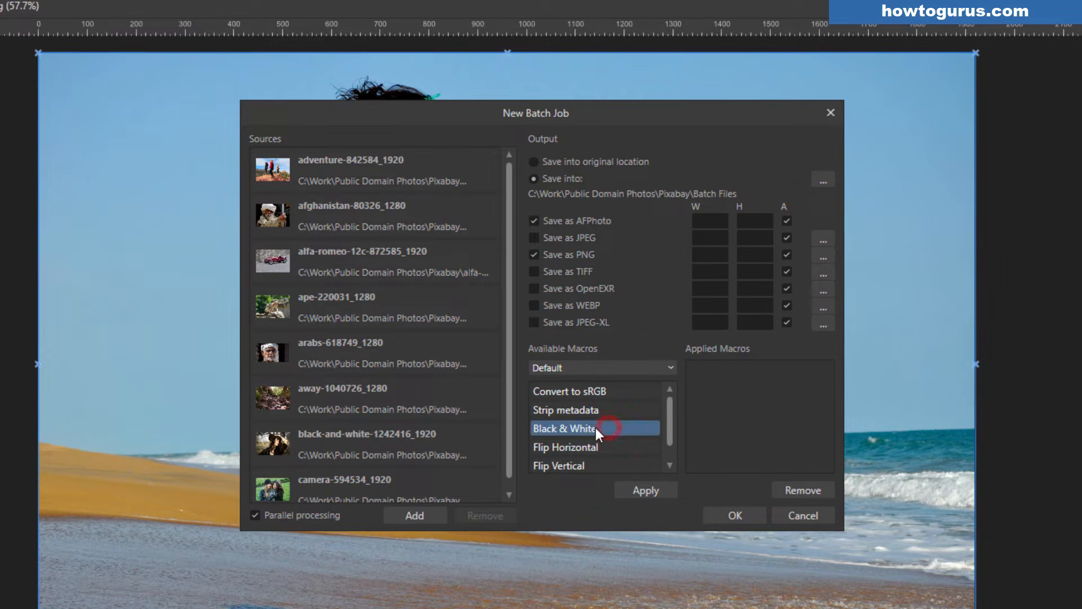
pyautogui.click(645, 490)
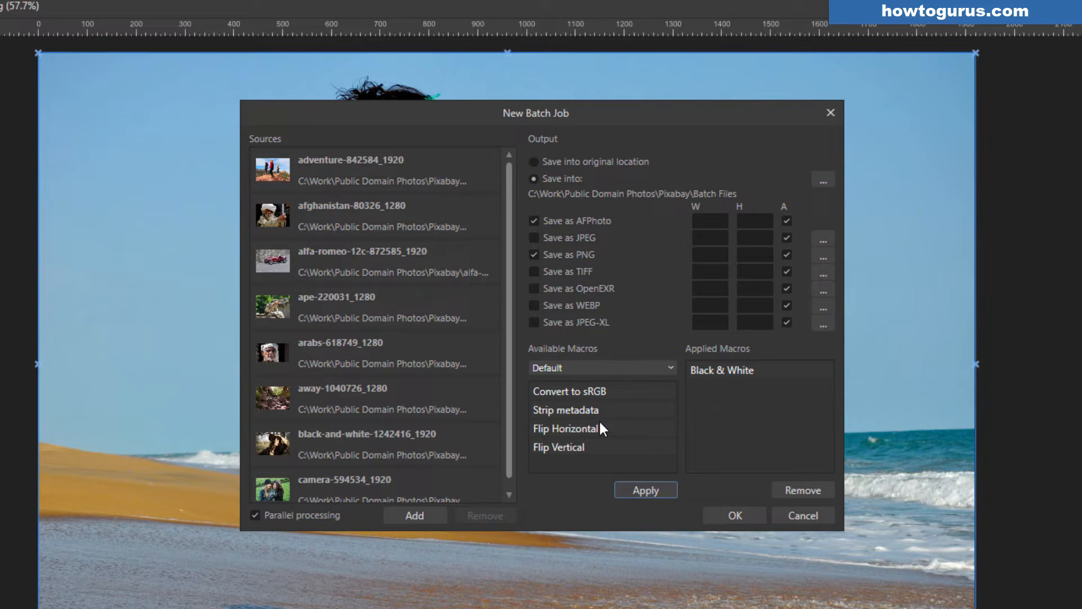
pyautogui.click(771, 372)
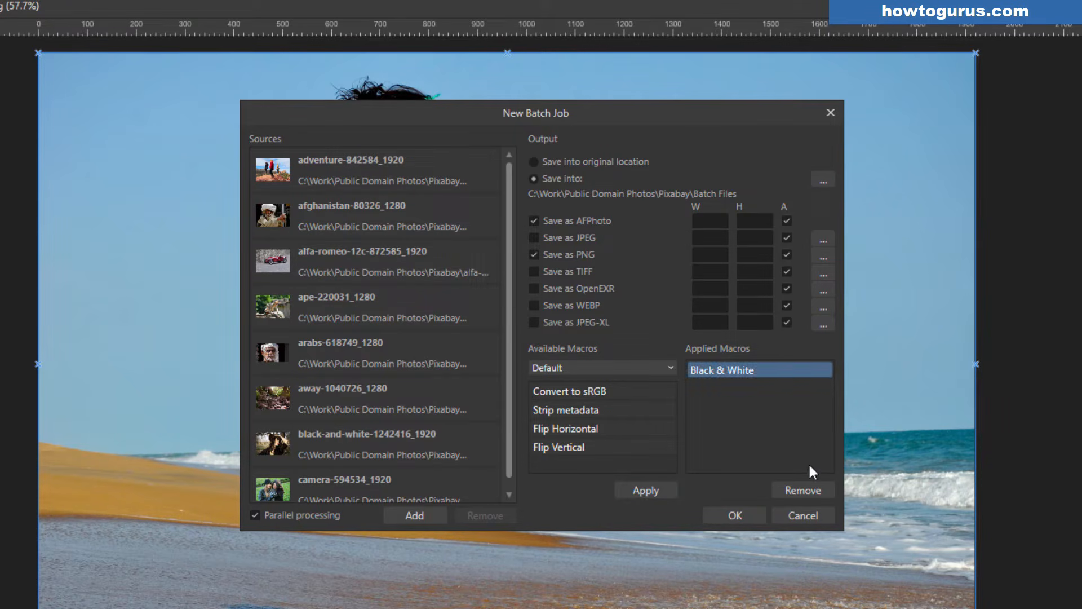
pyautogui.click(804, 489)
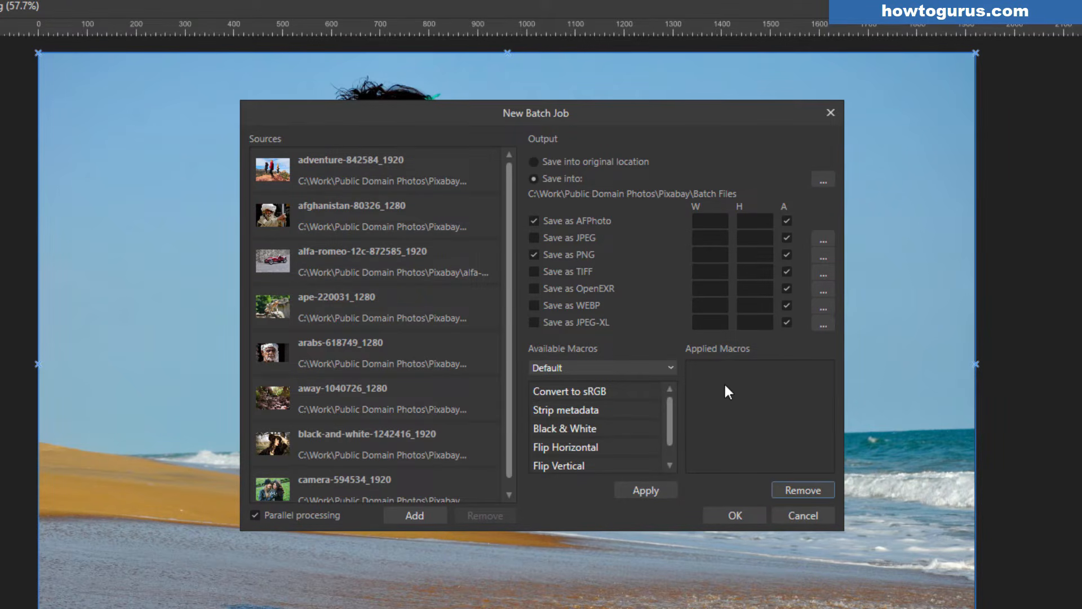
# - Add the Black & White macro to the batch job's applied macros
pyautogui.click(617, 429)
pyautogui.click(644, 490)
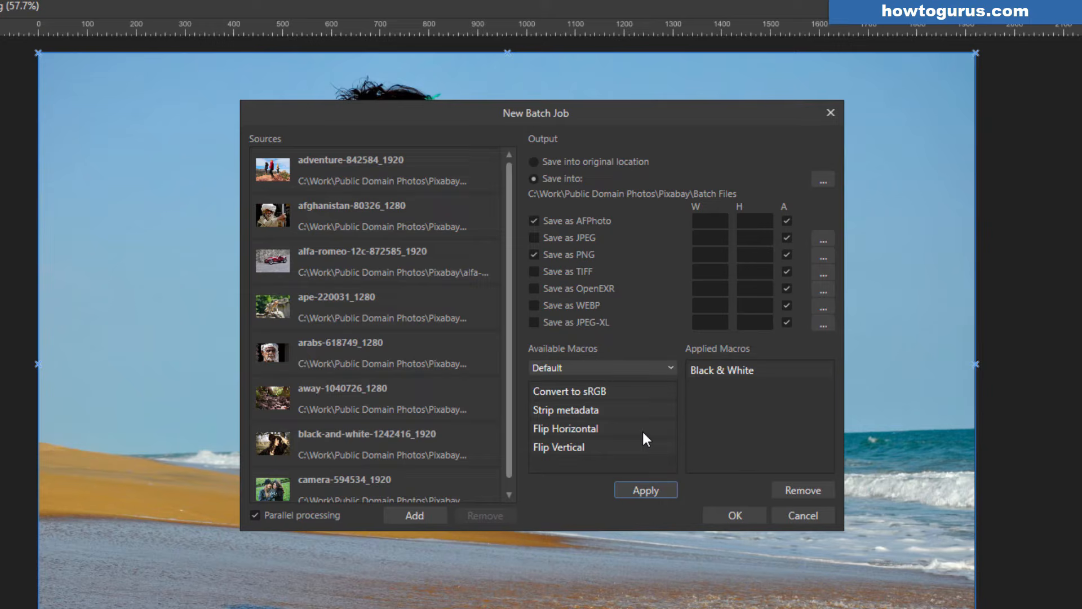
# - Look through the macros in the JR - Channels category and return to the Default category
pyautogui.click(597, 369)
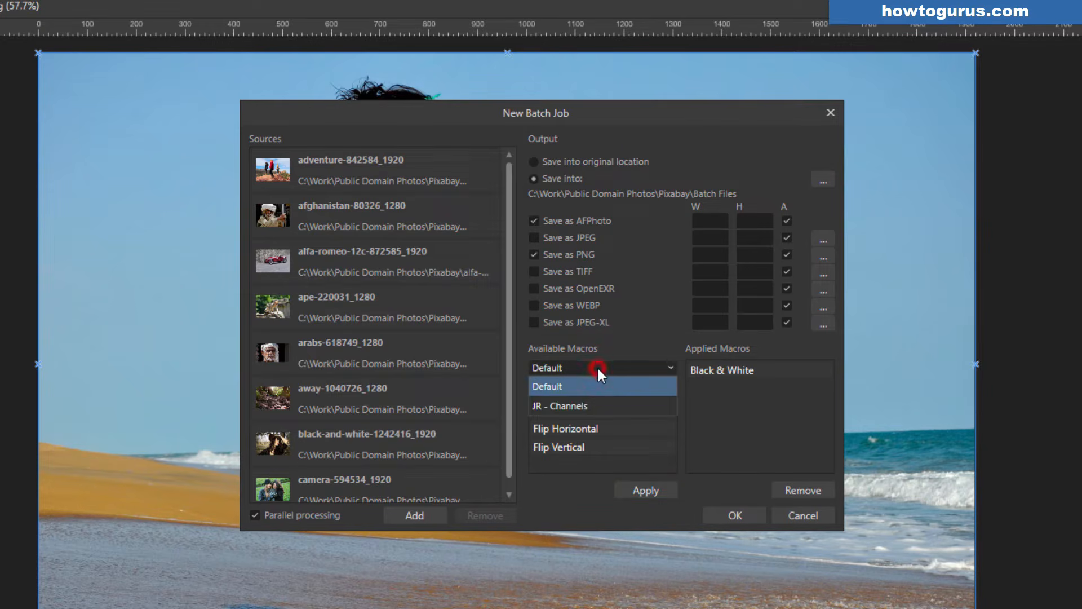
pyautogui.click(600, 405)
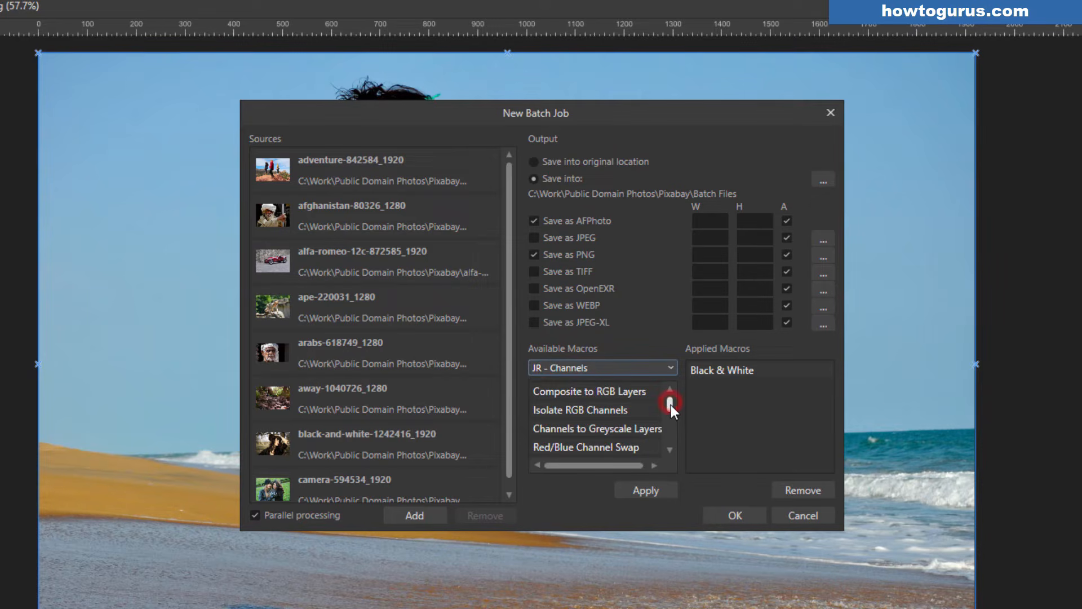
pyautogui.moveTo(670, 405); pyautogui.dragTo(671, 399)
pyautogui.scroll(1, 603, 369)
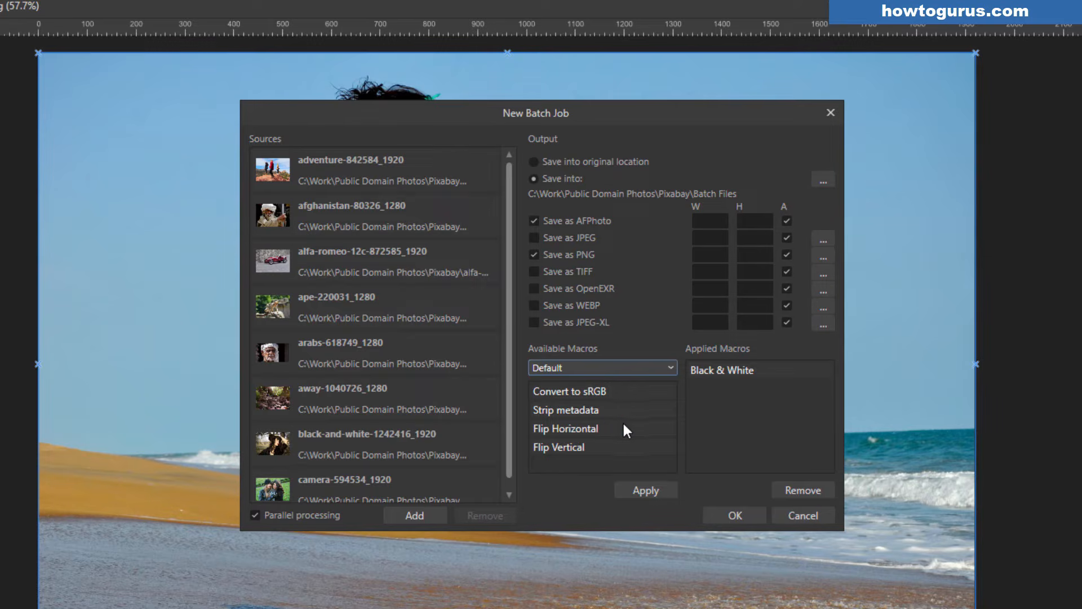
pyautogui.click(606, 368)
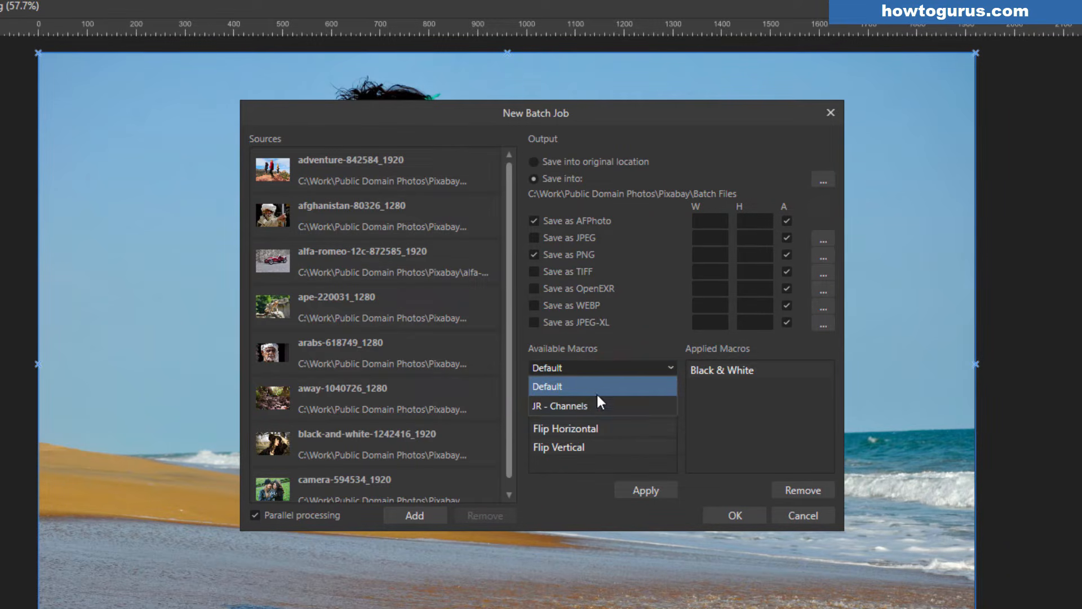
pyautogui.click(604, 363)
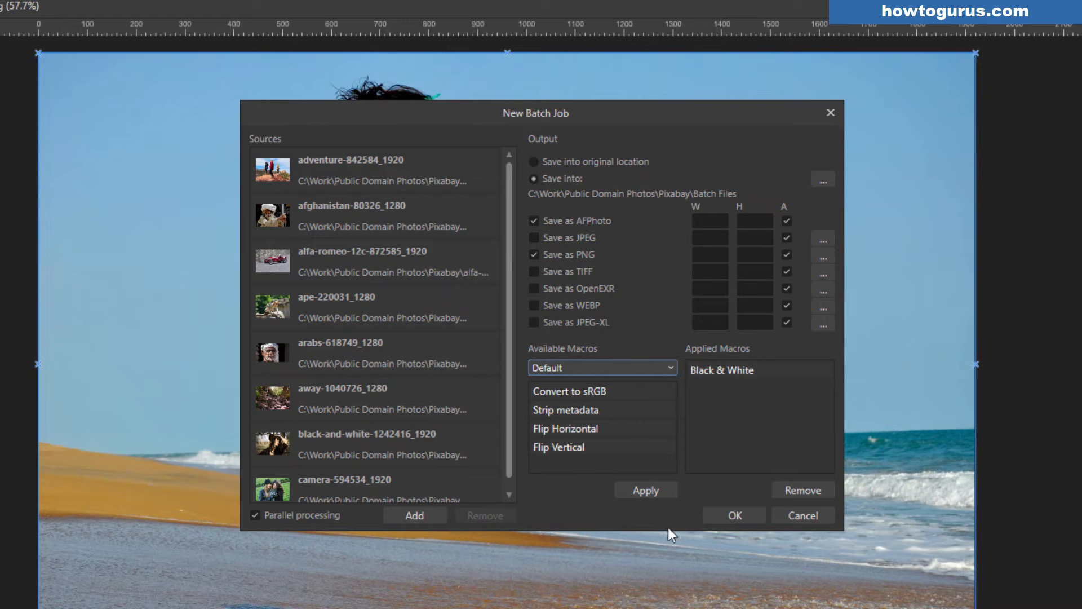
# - Run the batch job and reposition the floating fitness-332278_1920.jpg document window in the workspace
pyautogui.click(733, 515)
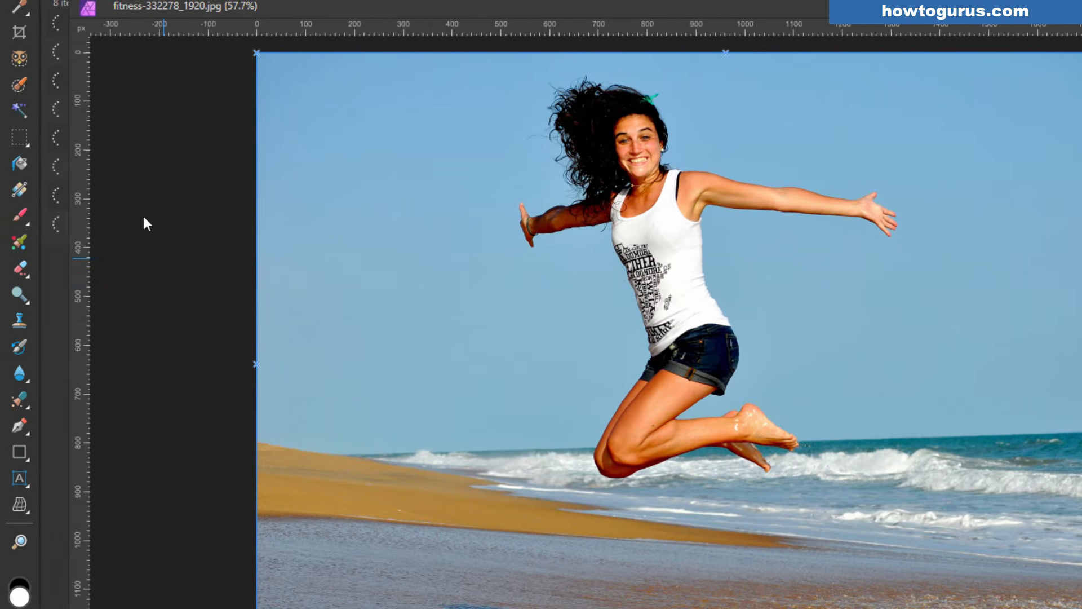
pyautogui.moveTo(75, 89); pyautogui.dragTo(303, 134)
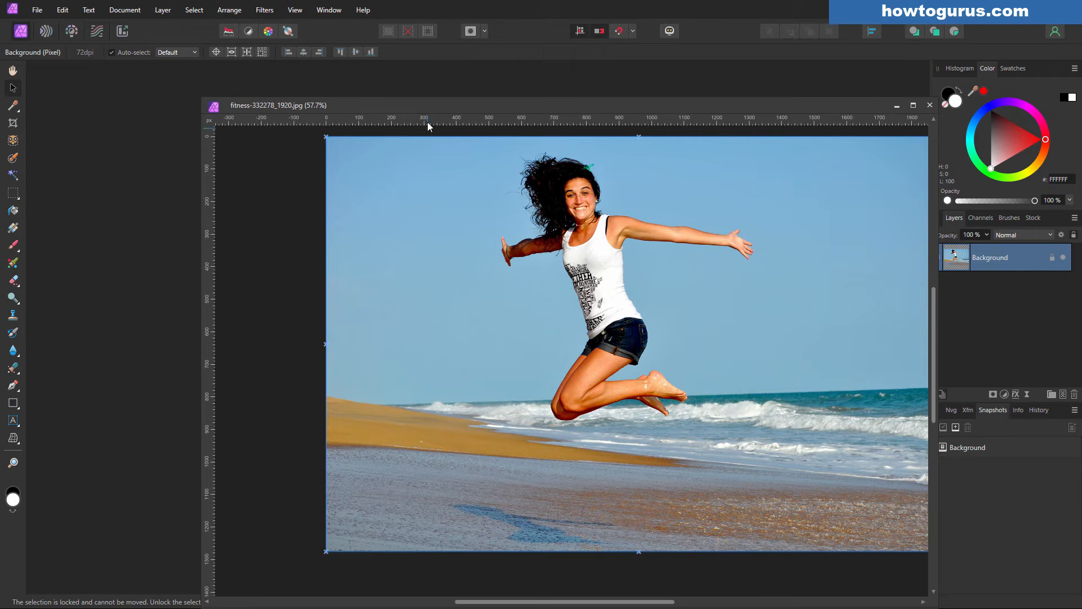
pyautogui.moveTo(399, 104); pyautogui.dragTo(333, 86)
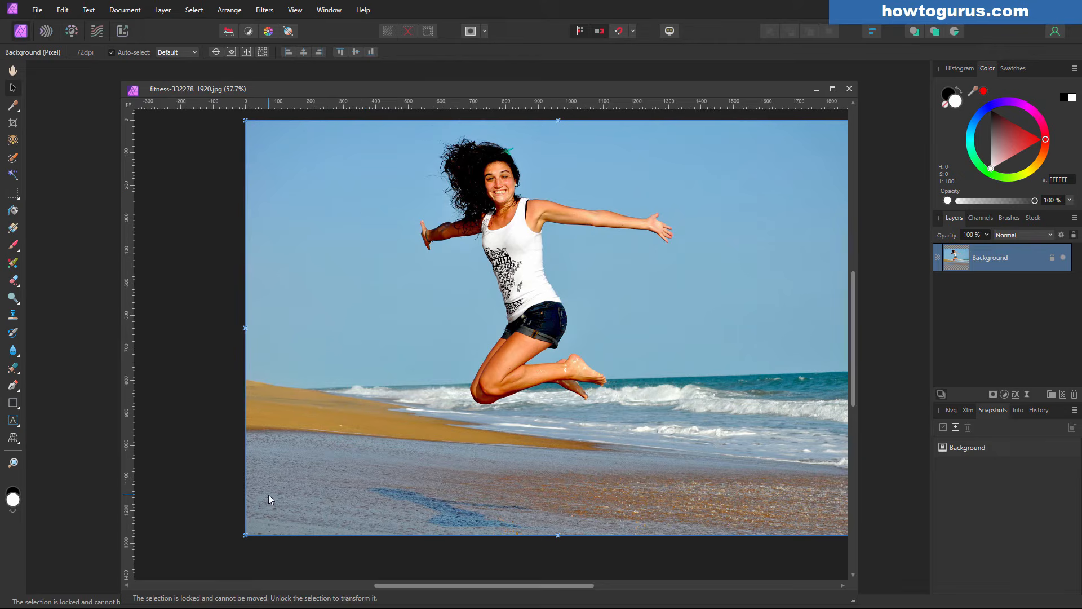
# - Switch to File Explorer and examine the processed images in the Batch Files folder as extra large icons, previewing afghanistan-80326_1280.png
pyautogui.hotkey('alt', 'Tab')
pyautogui.moveTo(518, 102); pyautogui.dragTo(515, 132)
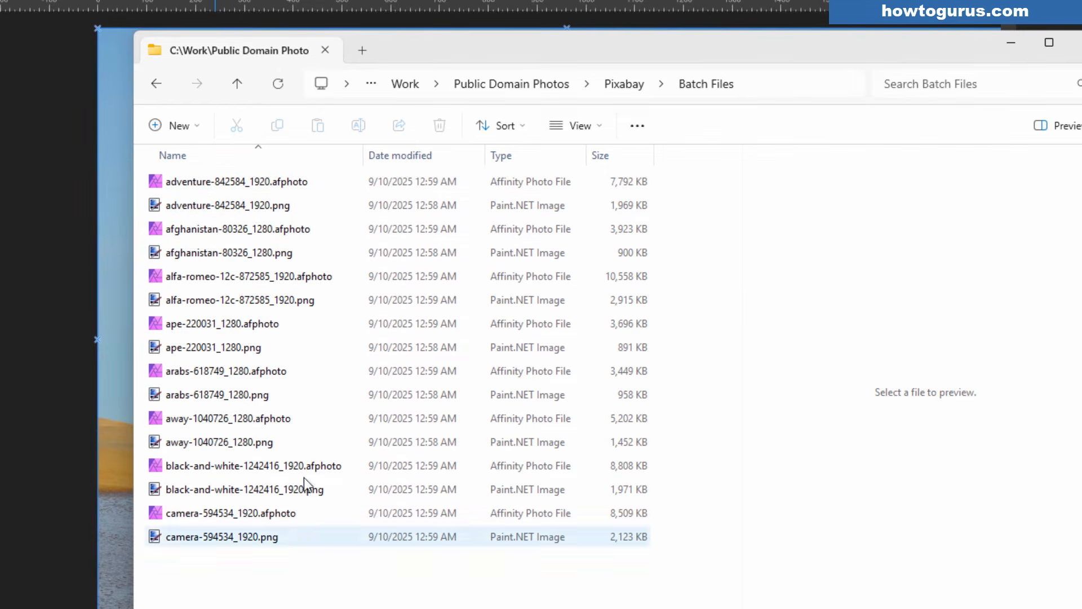
pyautogui.click(598, 127)
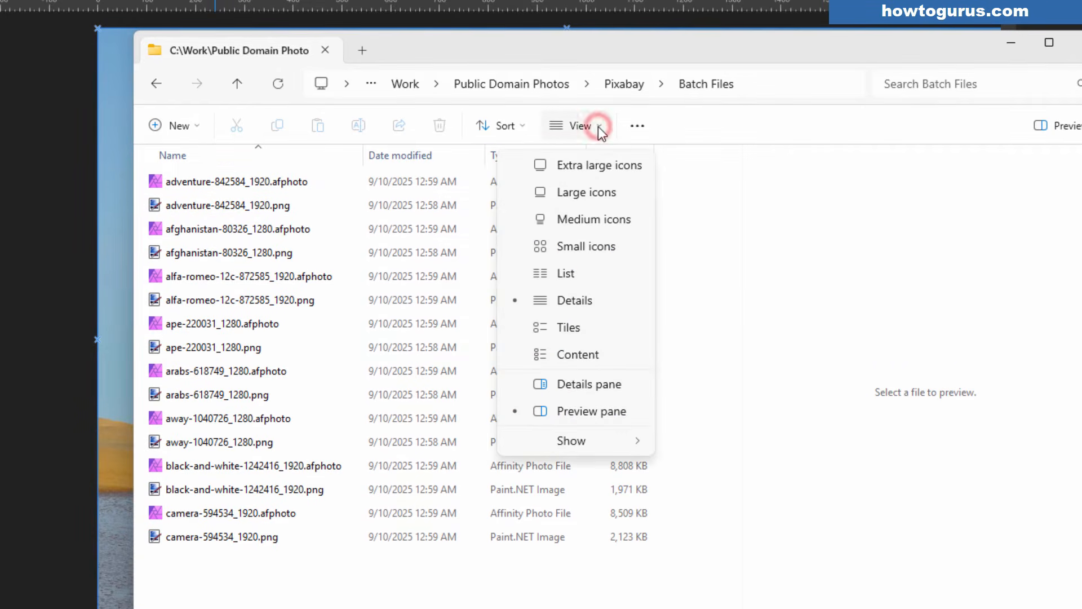
pyautogui.click(596, 163)
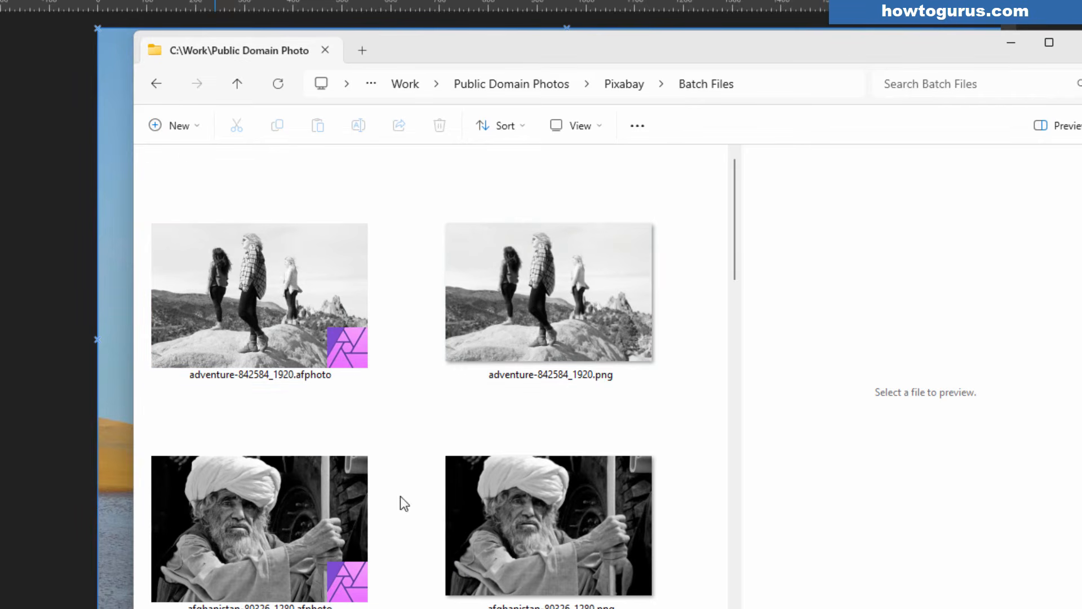
pyautogui.click(734, 211)
pyautogui.moveTo(735, 210); pyautogui.dragTo(733, 287)
pyautogui.click(603, 224)
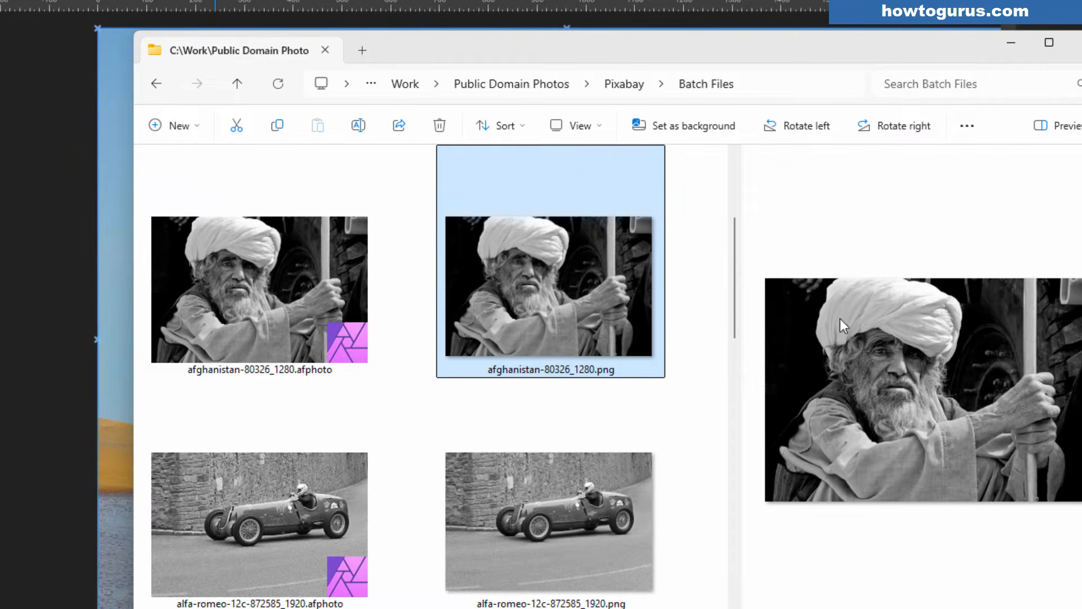
pyautogui.moveTo(734, 248); pyautogui.dragTo(743, 350)
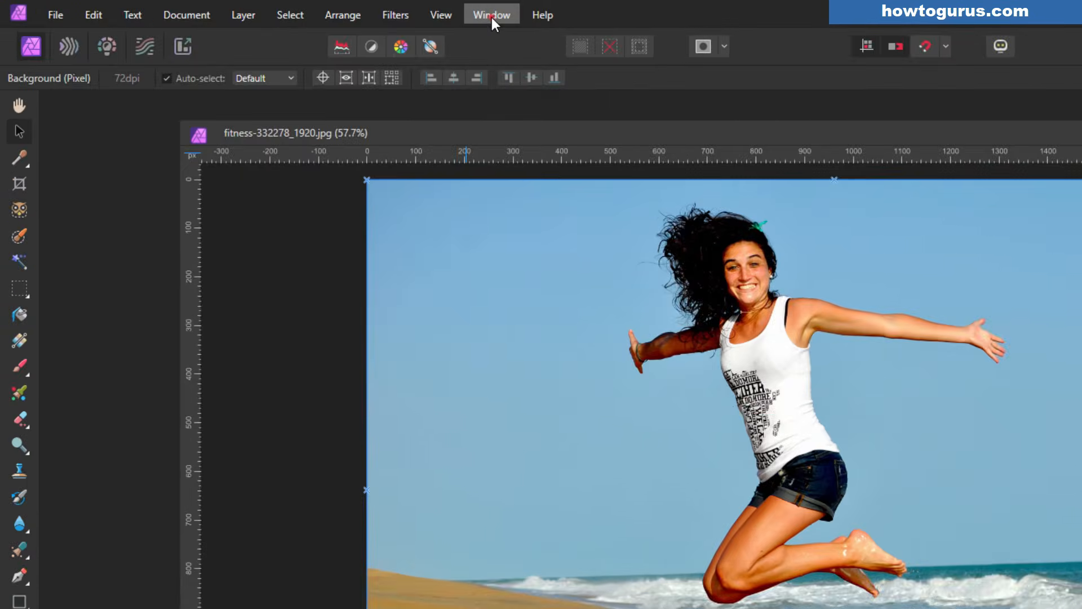
# - Show the Macro panel, dock the fitness-332278_1920.jpg document window beside it, and check the panel's options
pyautogui.click(329, 10)
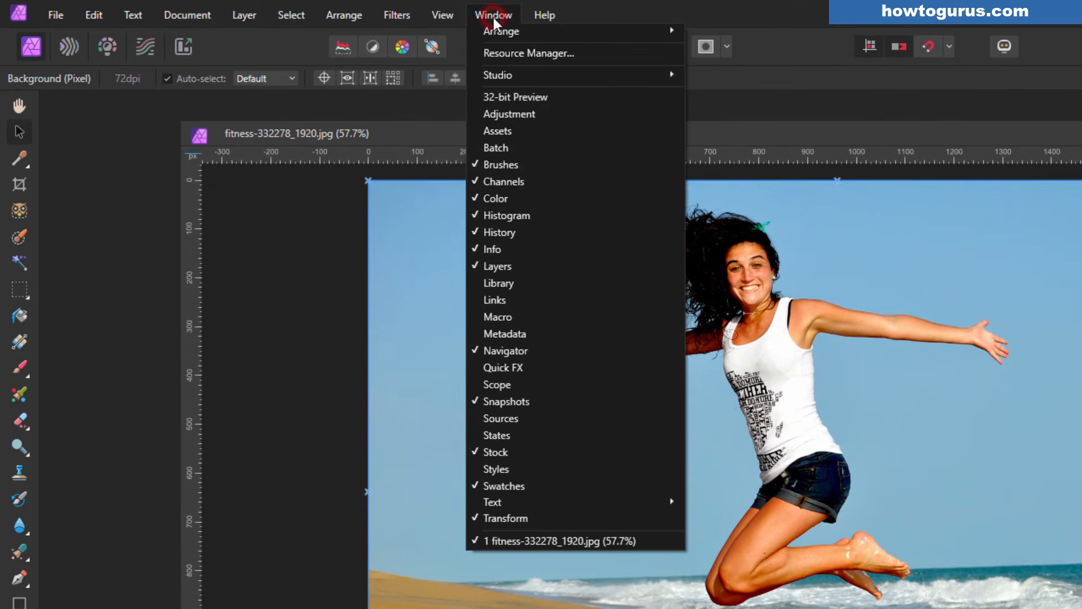
pyautogui.click(509, 317)
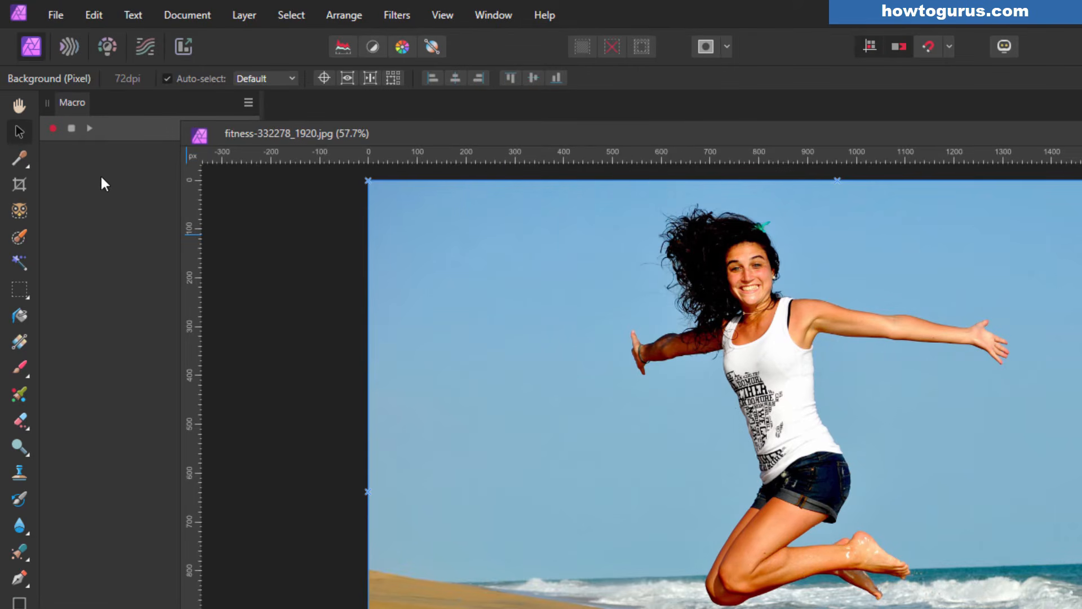
pyautogui.moveTo(401, 127); pyautogui.dragTo(468, 105)
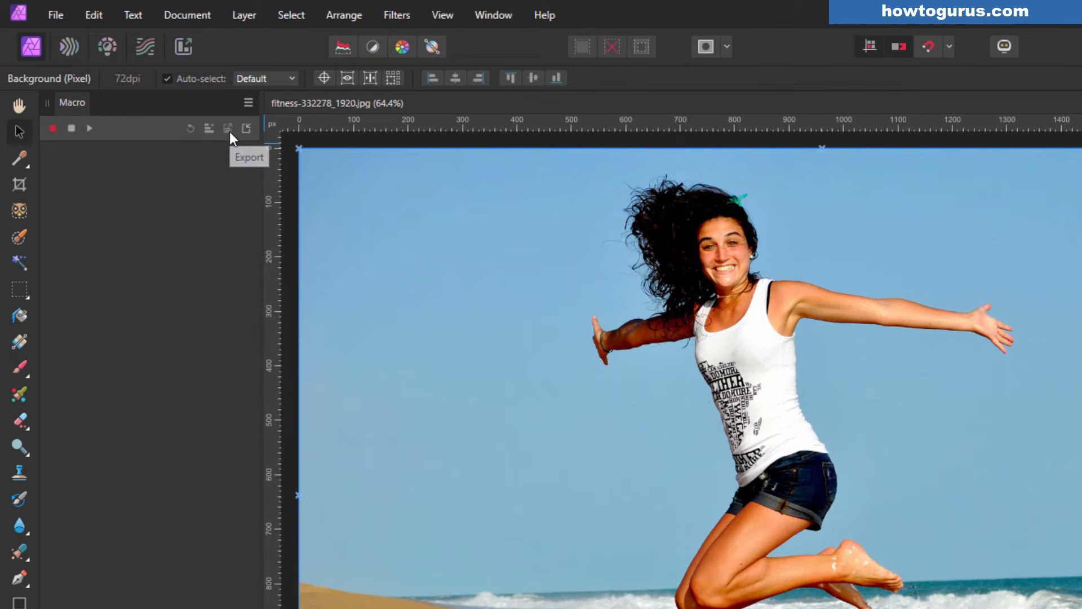
pyautogui.click(248, 102)
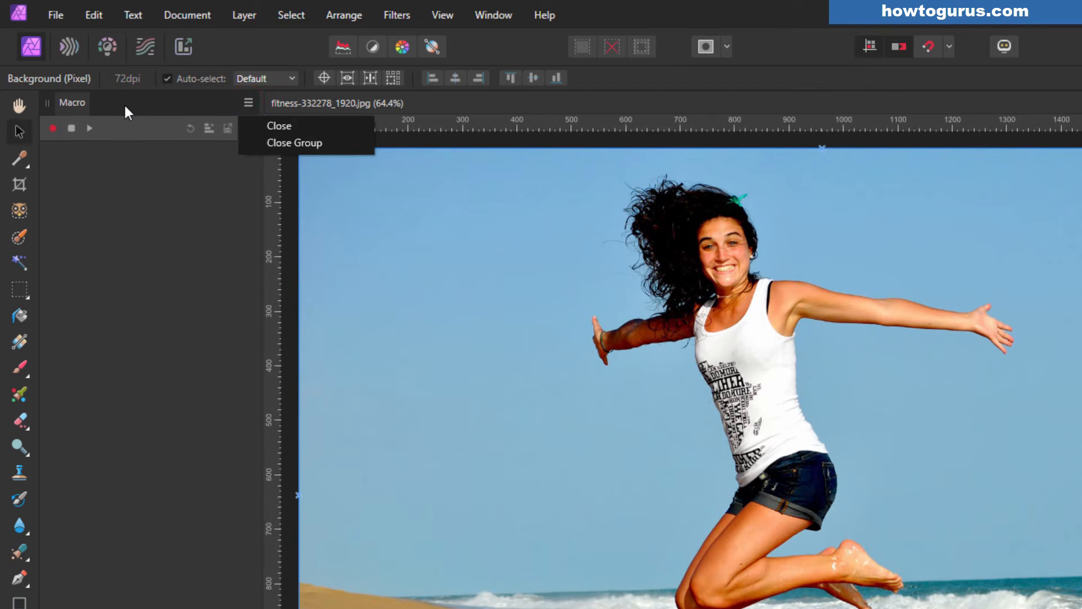
pyautogui.click(120, 168)
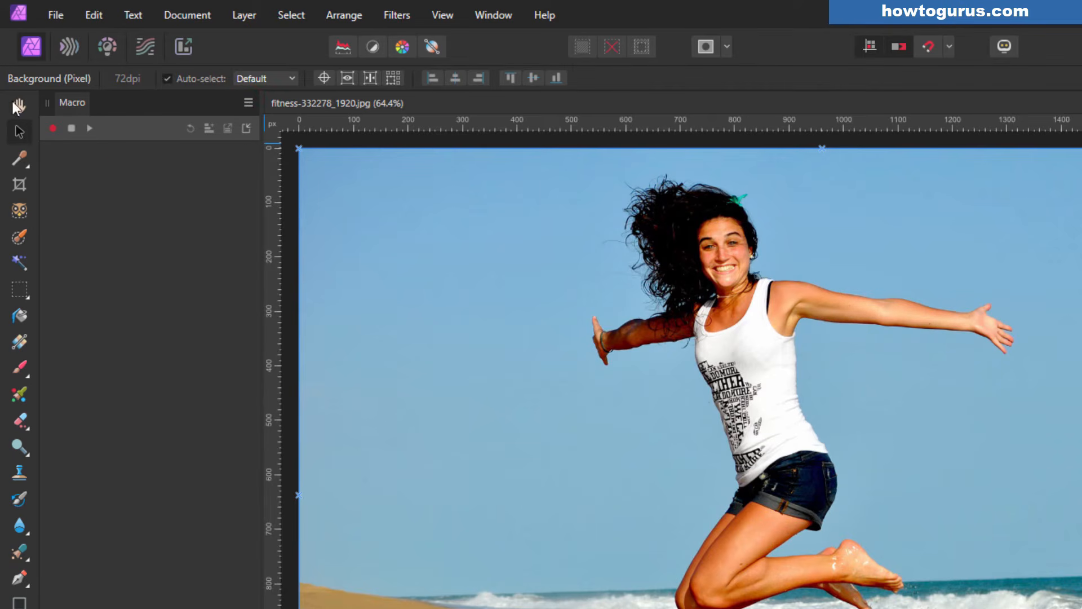
# - Start recording a macro, add a Gradient Map adjustment above the Background, and shift the green middle stop slightly toward the red end
pyautogui.click(53, 127)
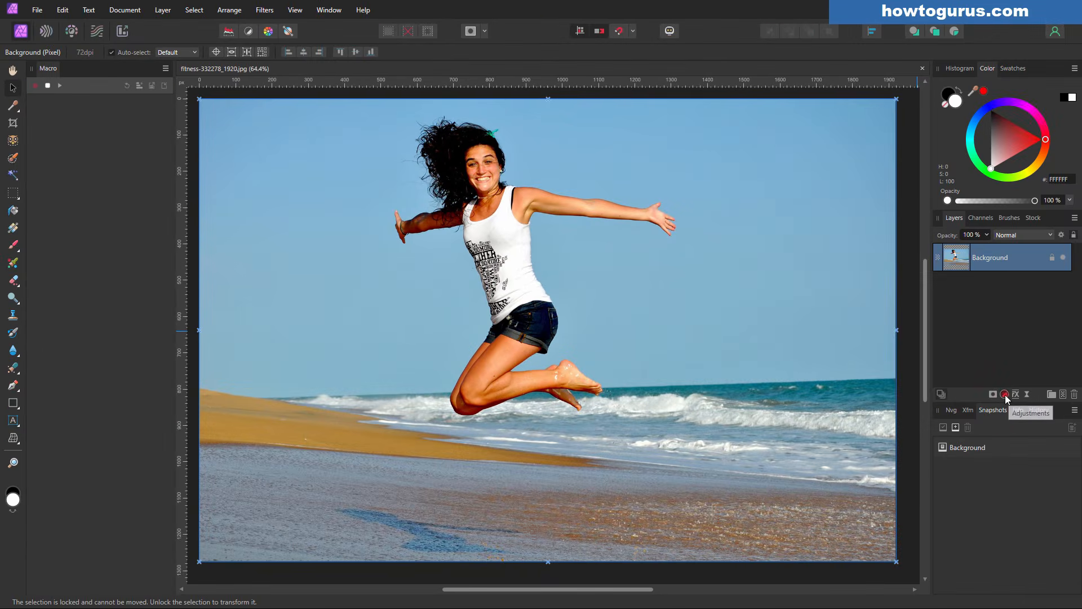
pyautogui.click(1004, 394)
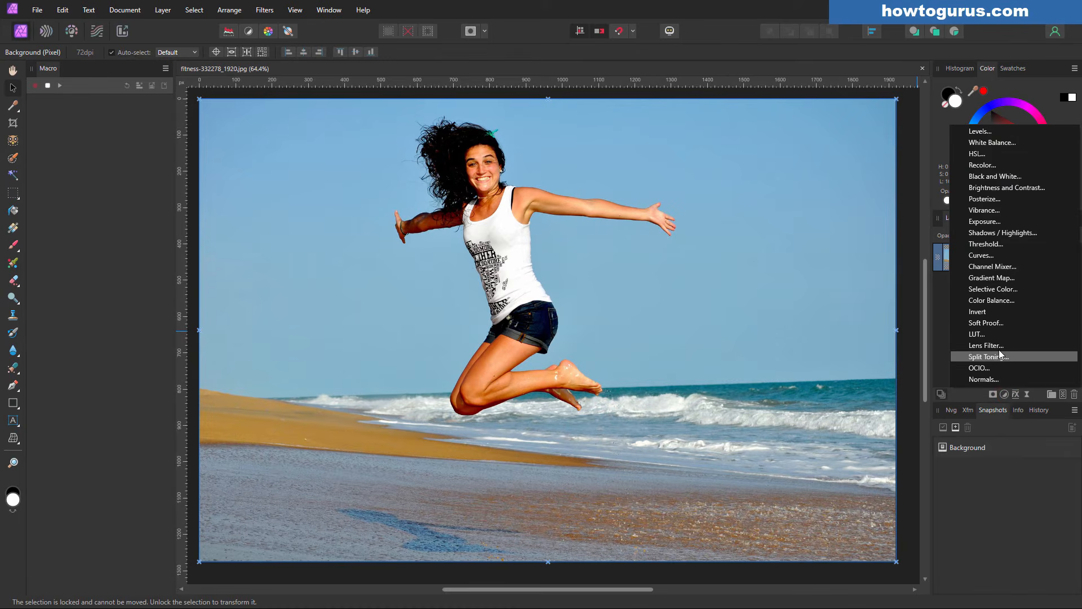
pyautogui.click(988, 278)
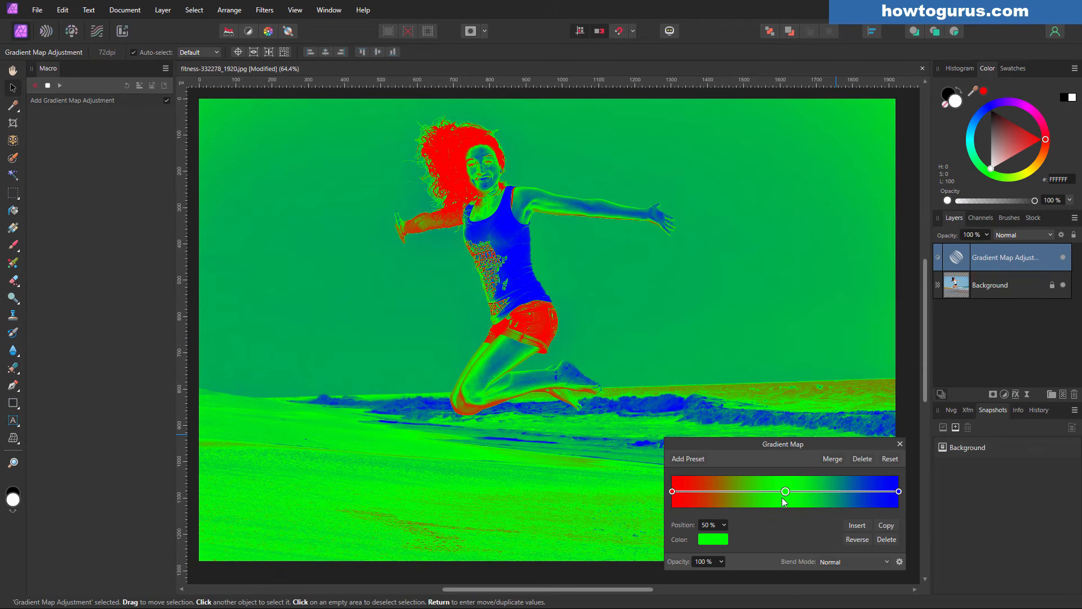
pyautogui.moveTo(784, 494); pyautogui.dragTo(779, 493)
pyautogui.click(631, 415)
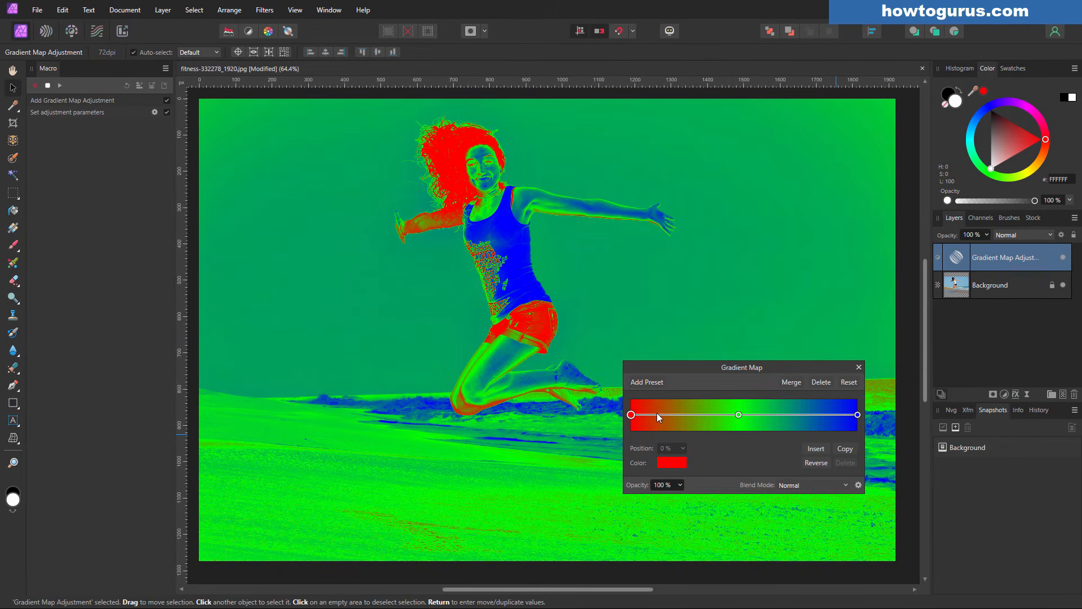
# - Set the Gradient Map adjustment's blend mode to Color Dodge, close its settings, and stop recording the macro
pyautogui.click(848, 485)
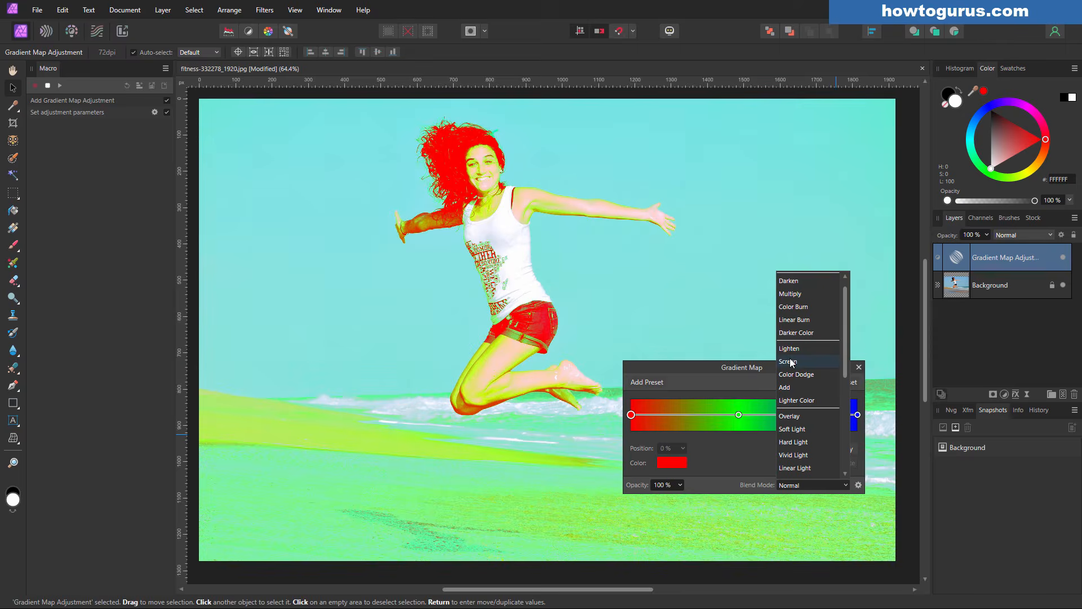
pyautogui.click(792, 374)
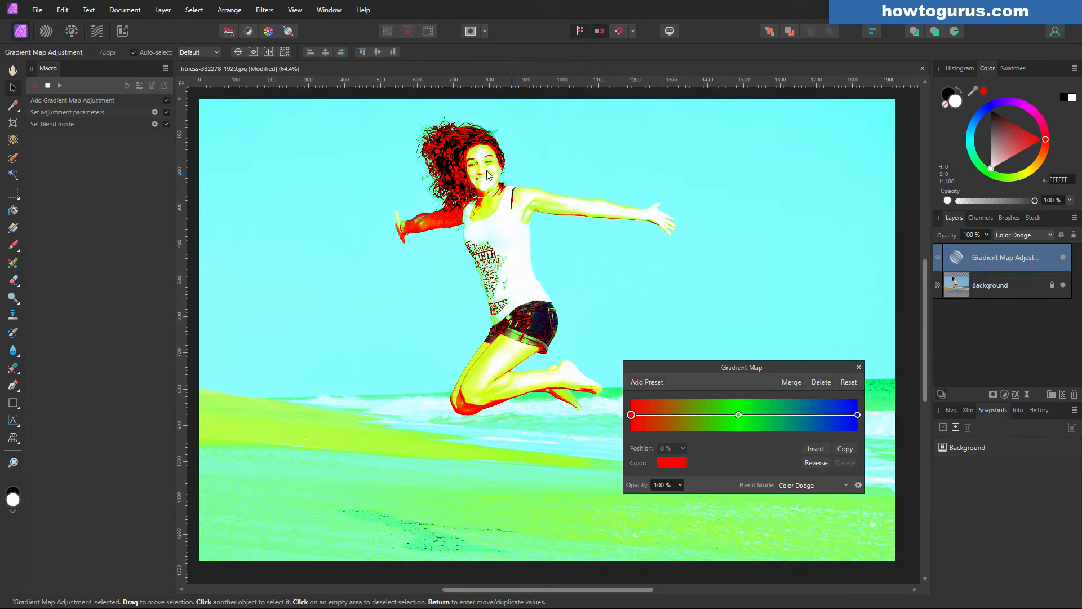
pyautogui.click(858, 366)
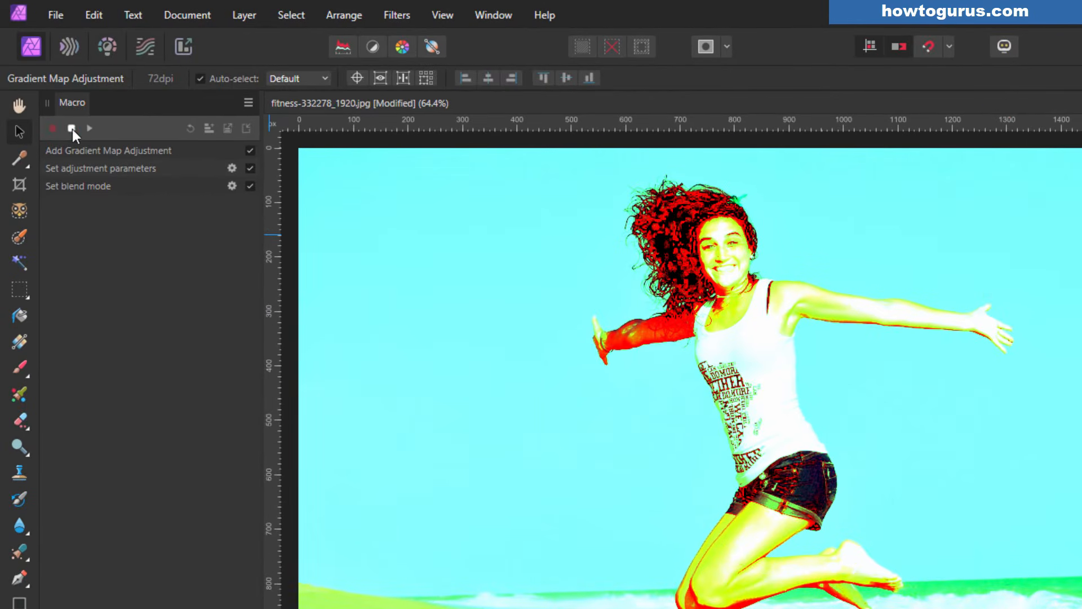
pyautogui.click(71, 129)
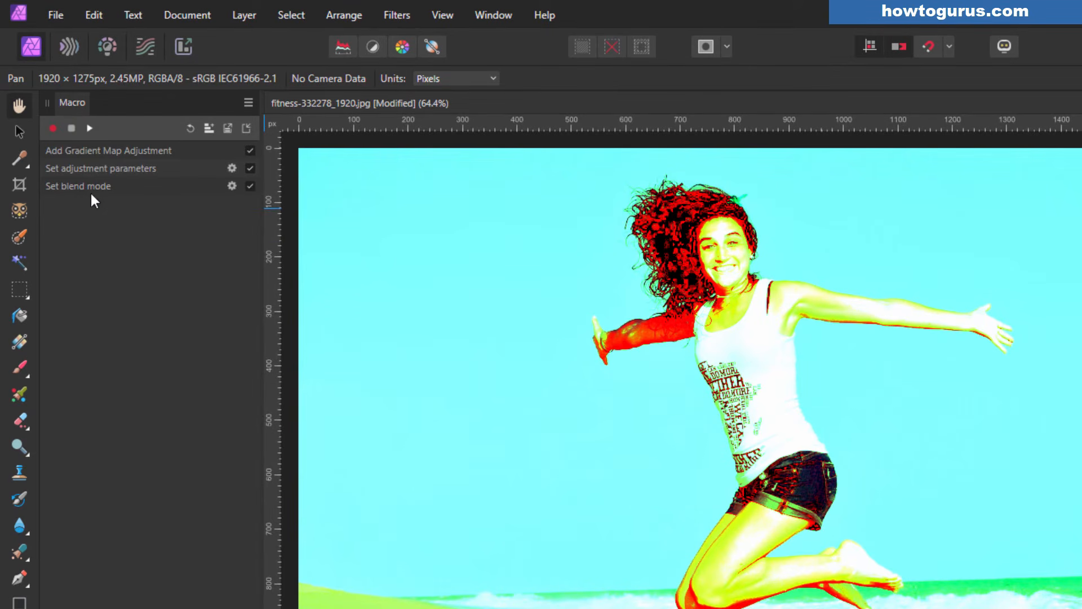
# - Save the recorded macro to the library as "Gradient Map" in the Default category
pyautogui.click(209, 128)
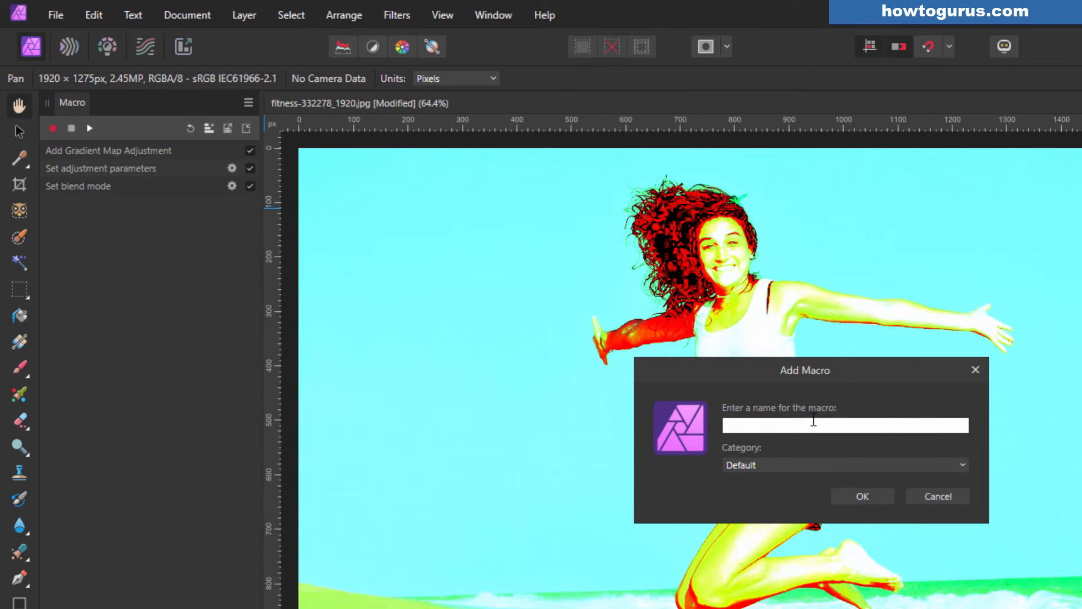
pyautogui.write('Gradient Map')
pyautogui.click(805, 463)
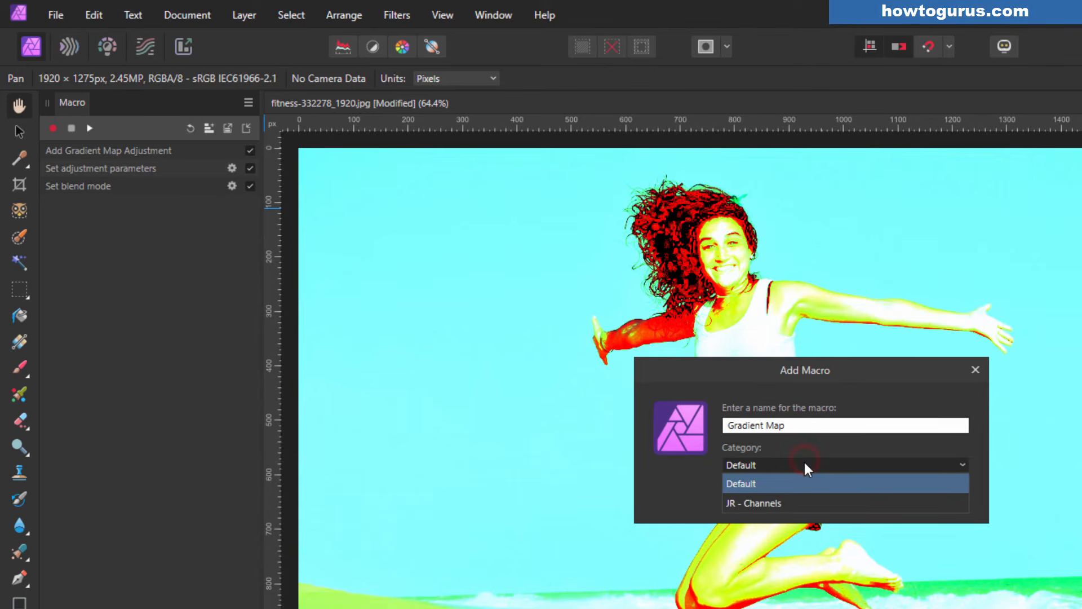
pyautogui.click(775, 485)
pyautogui.click(875, 495)
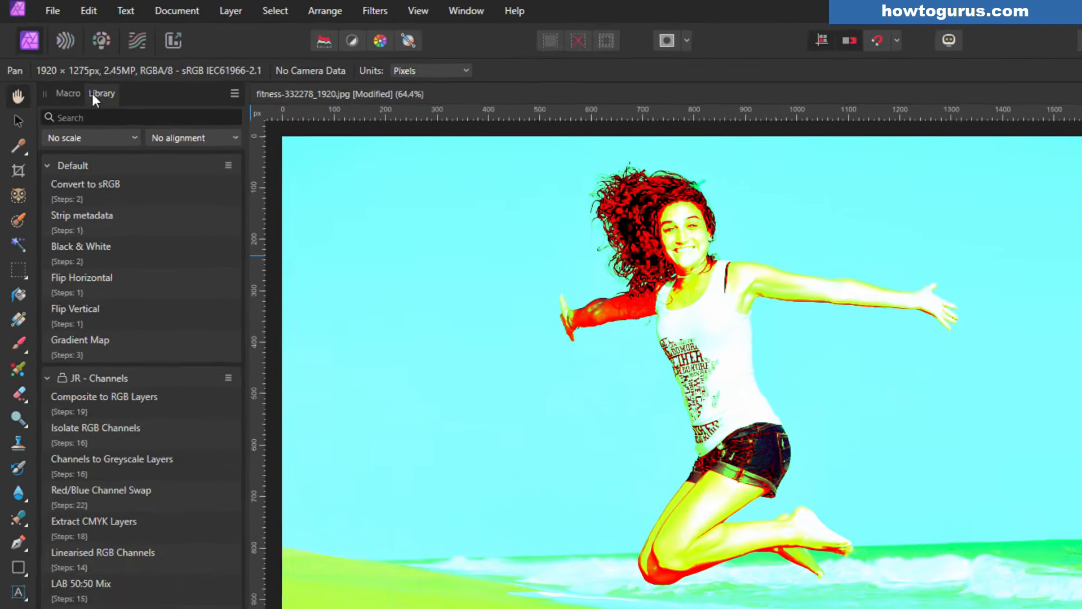
# - Create a new batch job with adventure-842584_1920.jpg, afghanistan-80326_1280.jpg, alfa-romeo-12c-872585_1920.jpg and ape-220031_1280.jpg from the Pixabay folder as sources
pyautogui.click(53, 11)
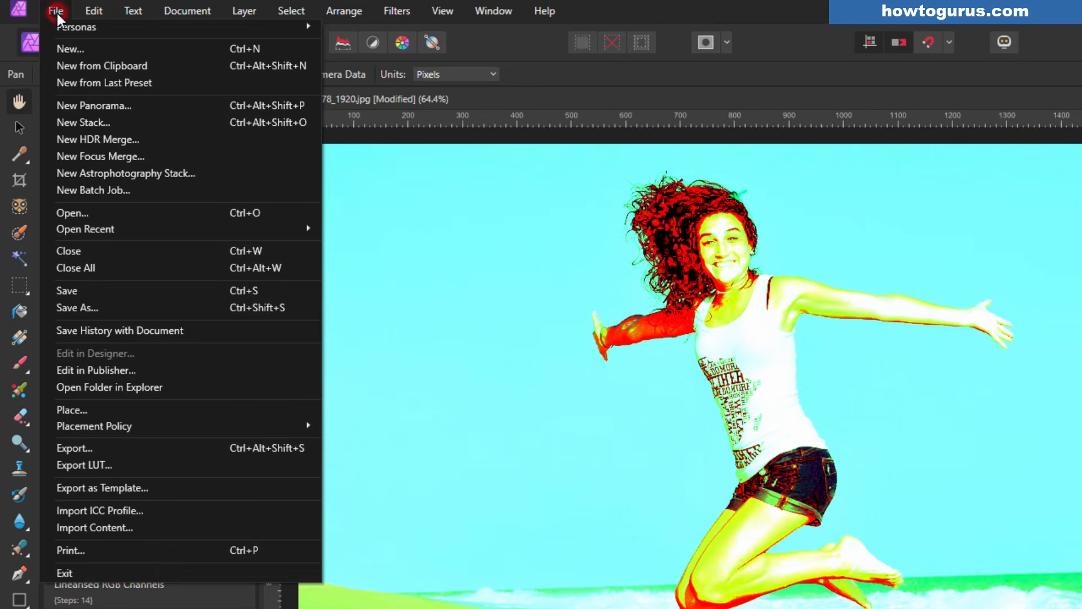
pyautogui.click(93, 191)
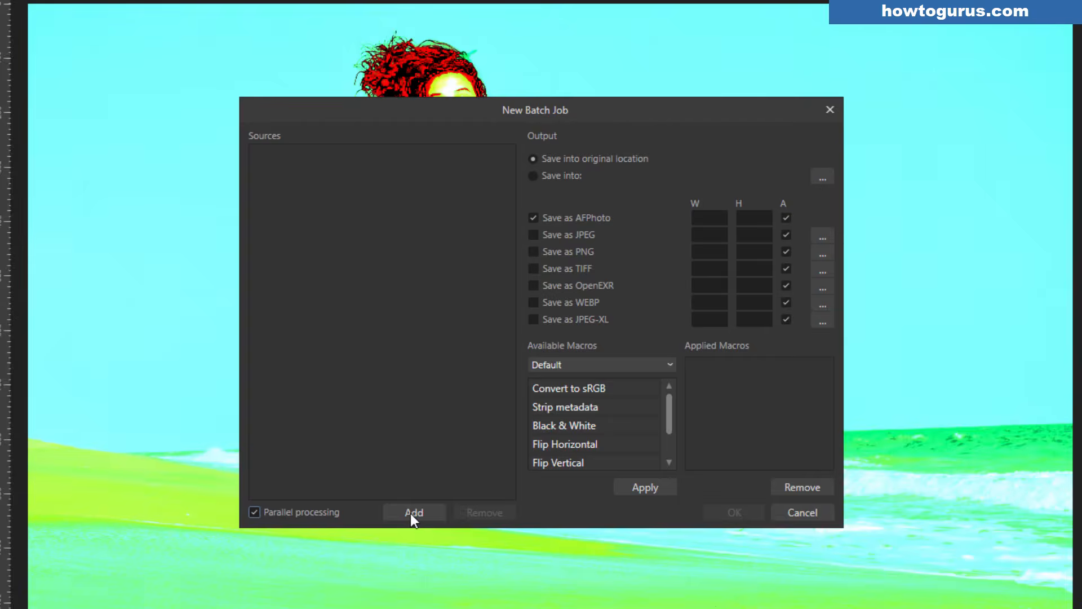
pyautogui.click(410, 513)
pyautogui.click(628, 254)
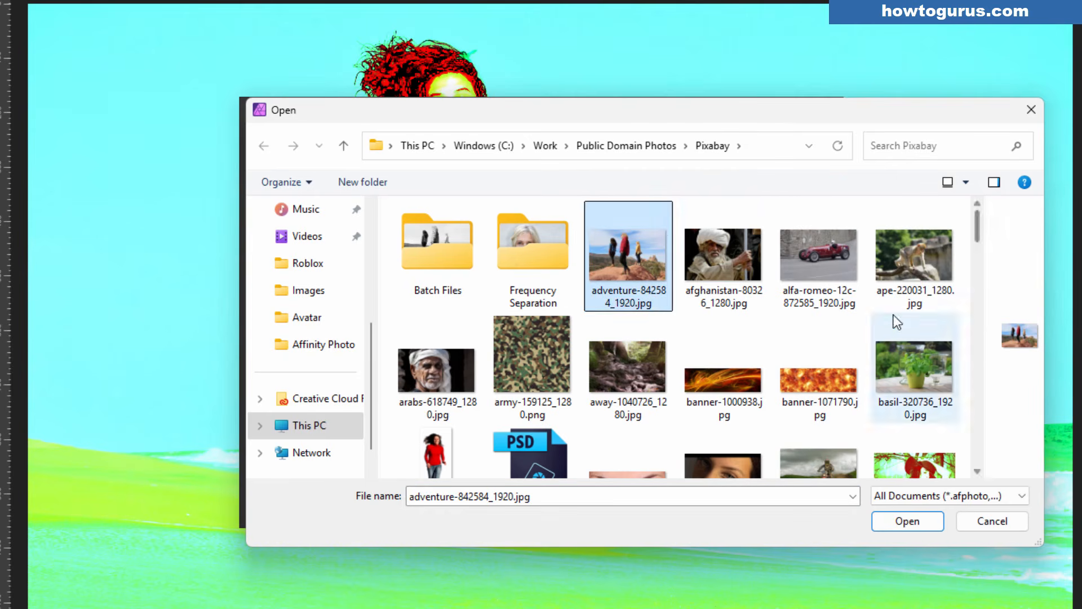
pyautogui.keyDown('ctrl'); pyautogui.click(724, 254); pyautogui.keyUp('ctrl')
pyautogui.keyDown('ctrl'); pyautogui.click(924, 266); pyautogui.keyUp('ctrl')
pyautogui.keyDown('ctrl'); pyautogui.click(816, 257); pyautogui.keyUp('ctrl')
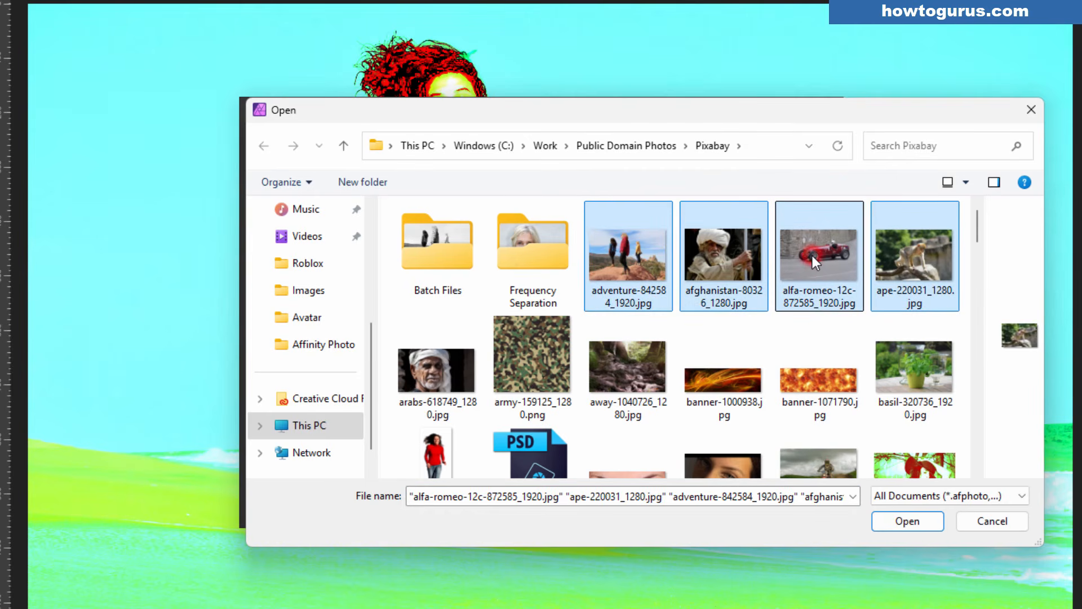
pyautogui.click(938, 521)
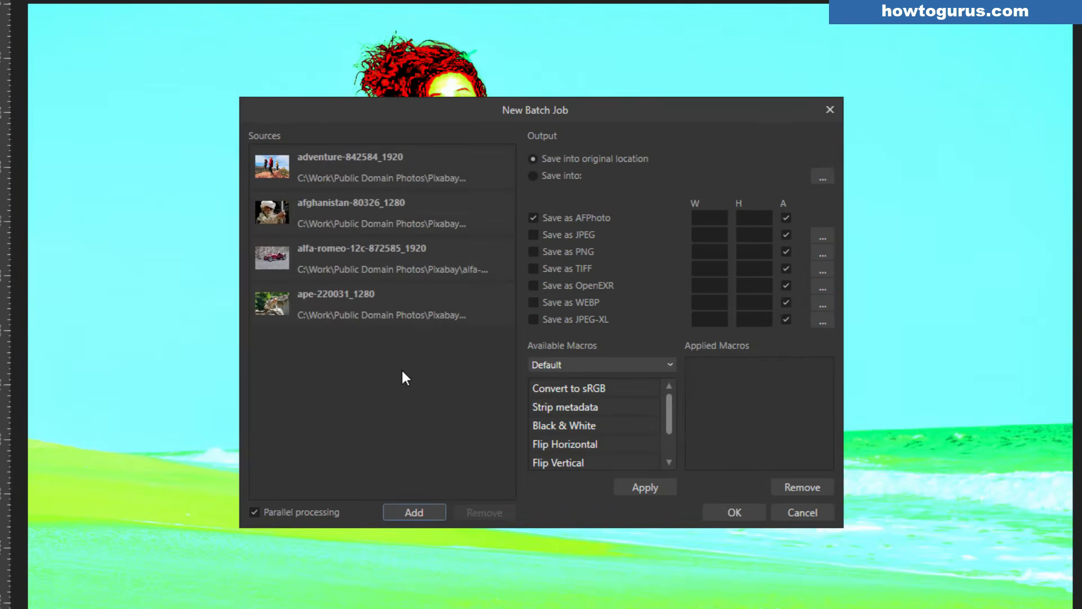
# - Add PNG to the batch job's output formats and save the results into the Batch Files folder
pyautogui.click(533, 251)
pyautogui.click(532, 172)
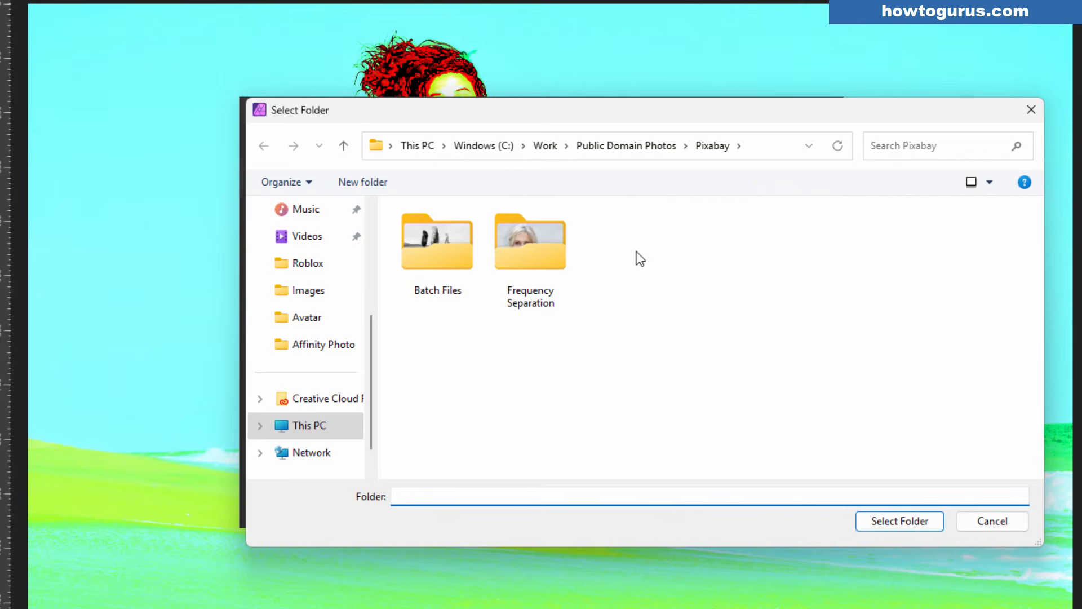
pyautogui.click(477, 256)
pyautogui.click(914, 515)
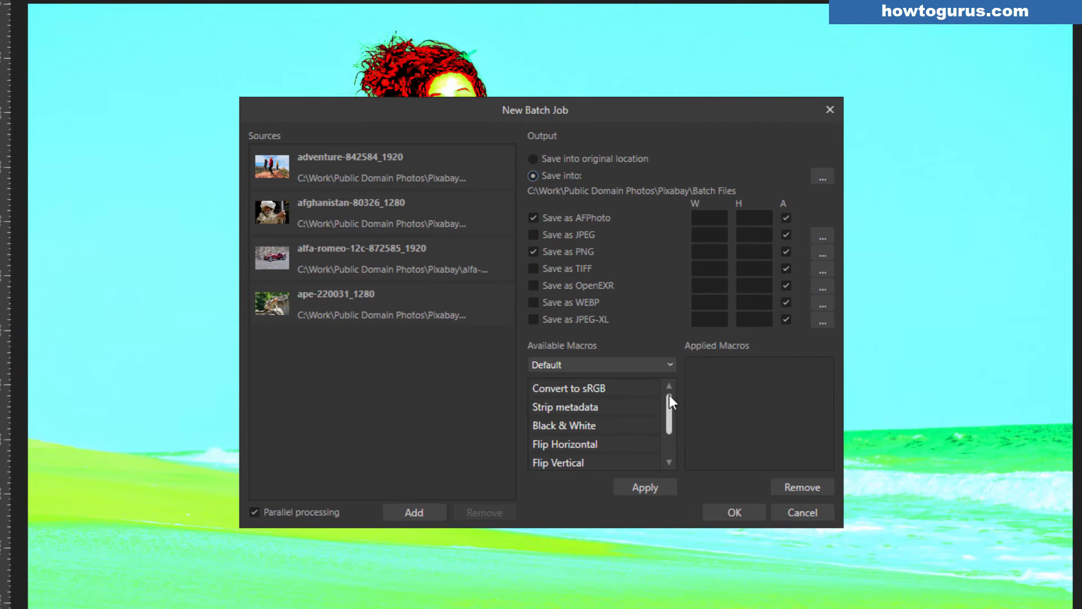
# - Apply the Gradient Map macro from the Default category to the batch job and run it
pyautogui.moveTo(669, 397); pyautogui.dragTo(670, 430)
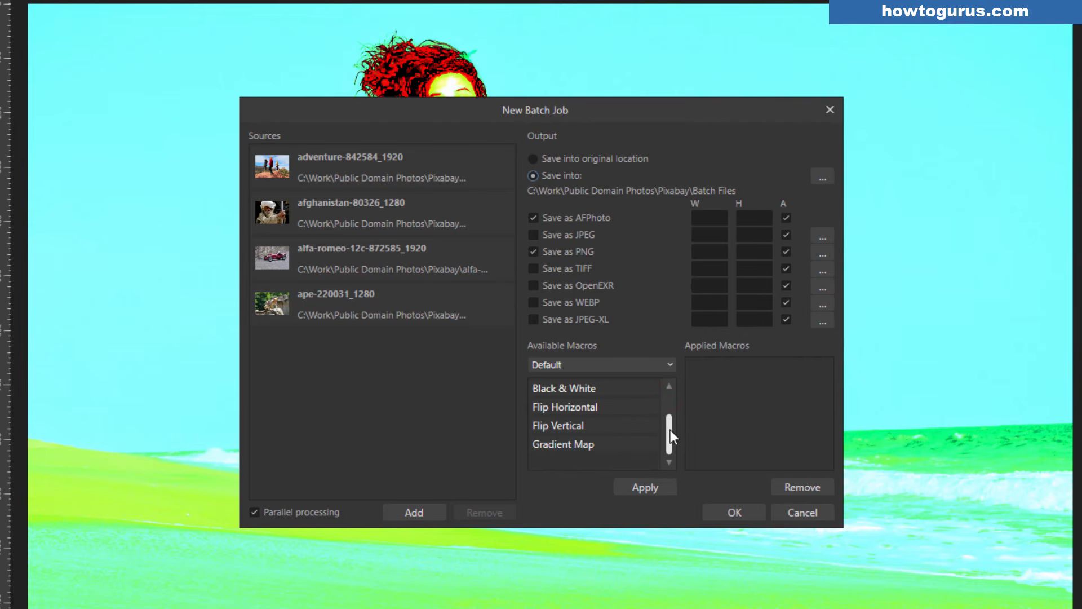
pyautogui.click(601, 444)
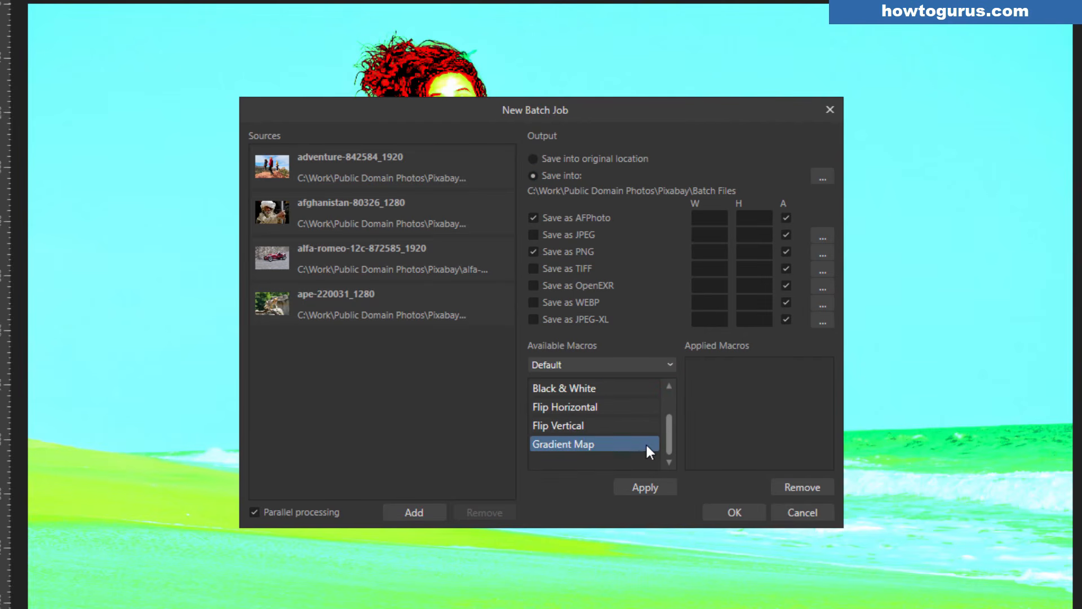
pyautogui.click(655, 486)
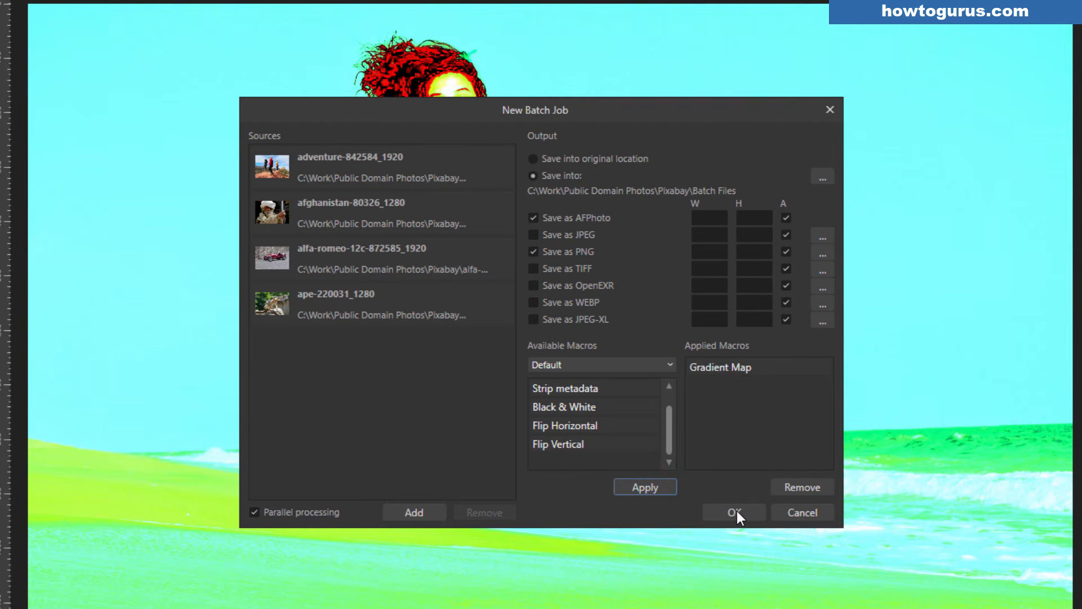
pyautogui.moveTo(592, 103); pyautogui.dragTo(604, 140)
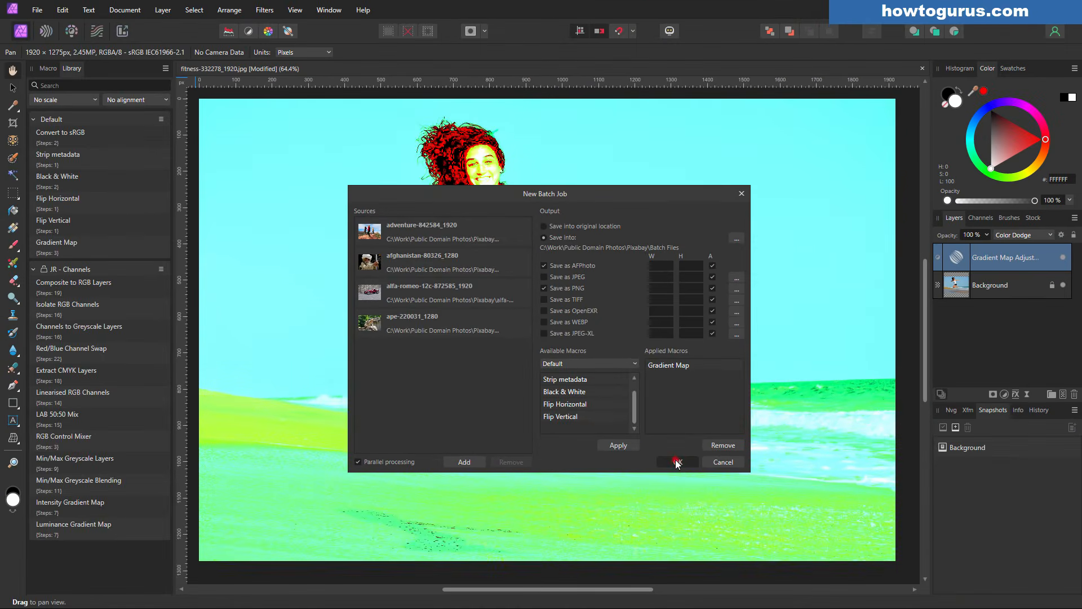
pyautogui.click(746, 548)
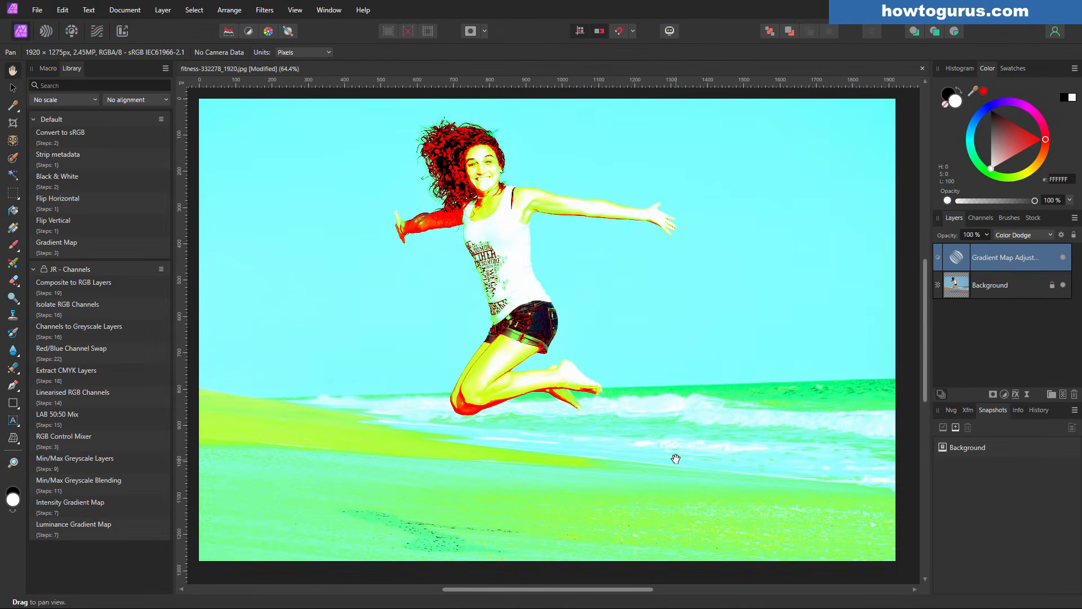
# - Switch to File Explorer to examine the processed images in the Batch Files folder, and return to Affinity Photo
pyautogui.hotkey('alt', 'Tab')
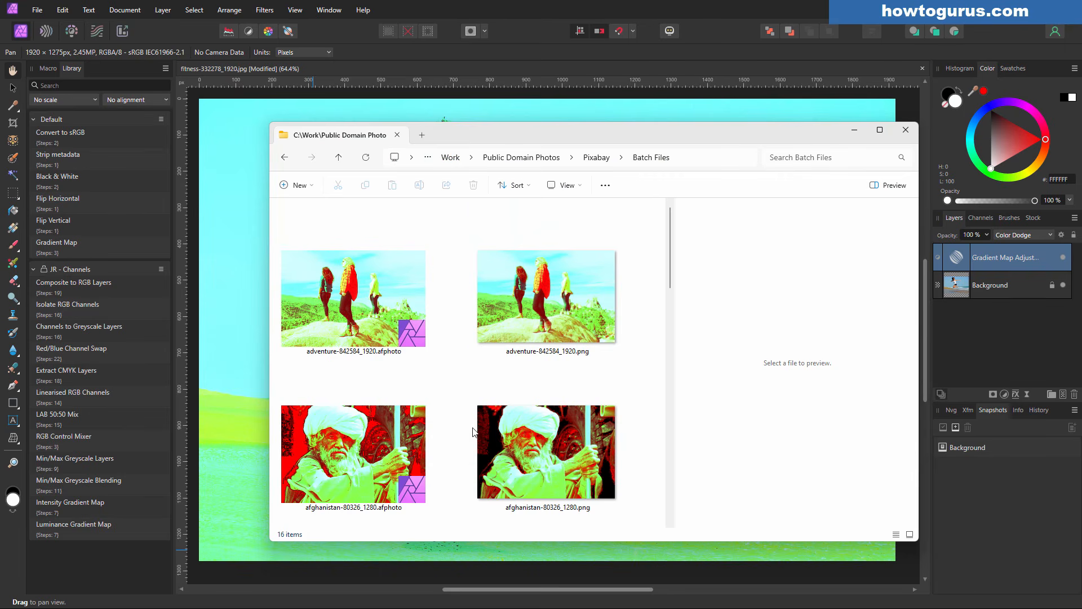
pyautogui.moveTo(669, 225)
pyautogui.mouseDown()
pyautogui.moveTo(678, 417)
pyautogui.moveTo(670, 210)
pyautogui.mouseUp()
pyautogui.hotkey('alt', 'Tab')
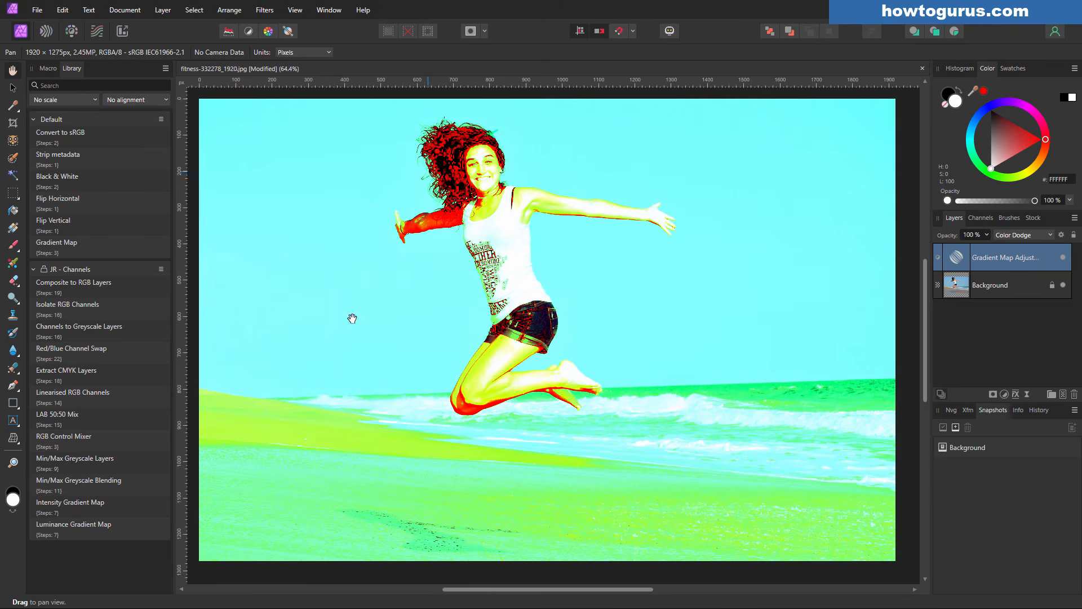